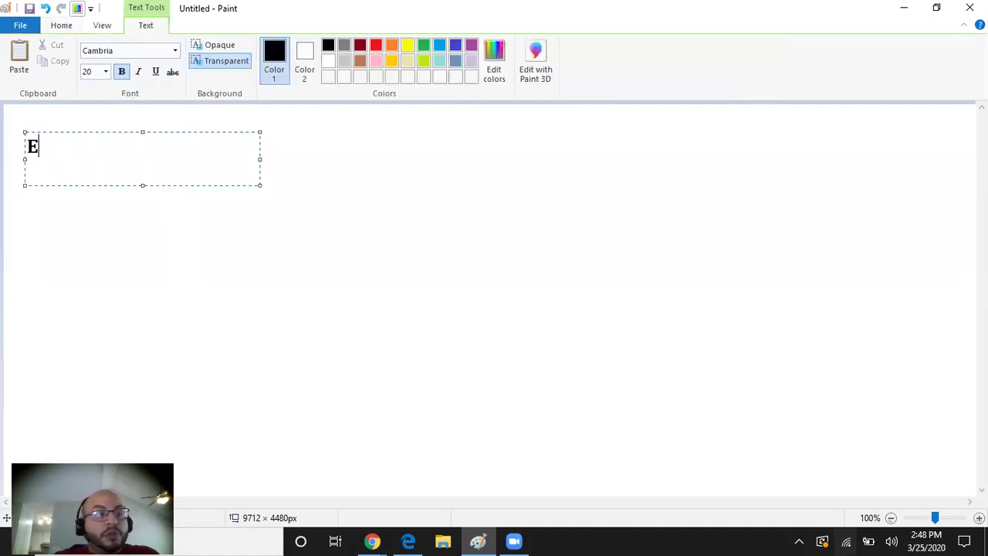
# Step: Type the headings 'Epidural Hematoma' and 'Subdural Hematoma' on two lines, fix the typos, and commit them
pyautogui.write('pidural')
pyautogui.press('Return')
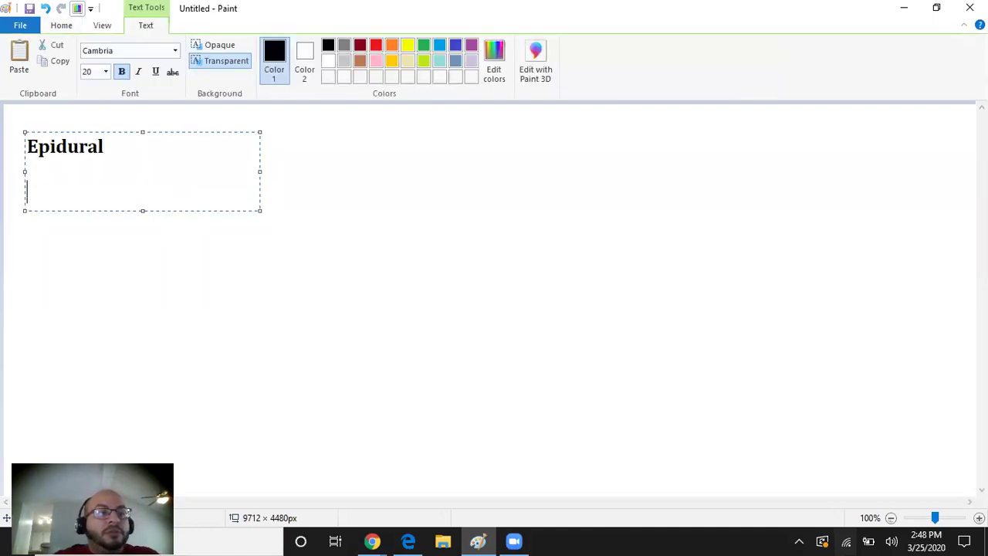
pyautogui.write('Subd')
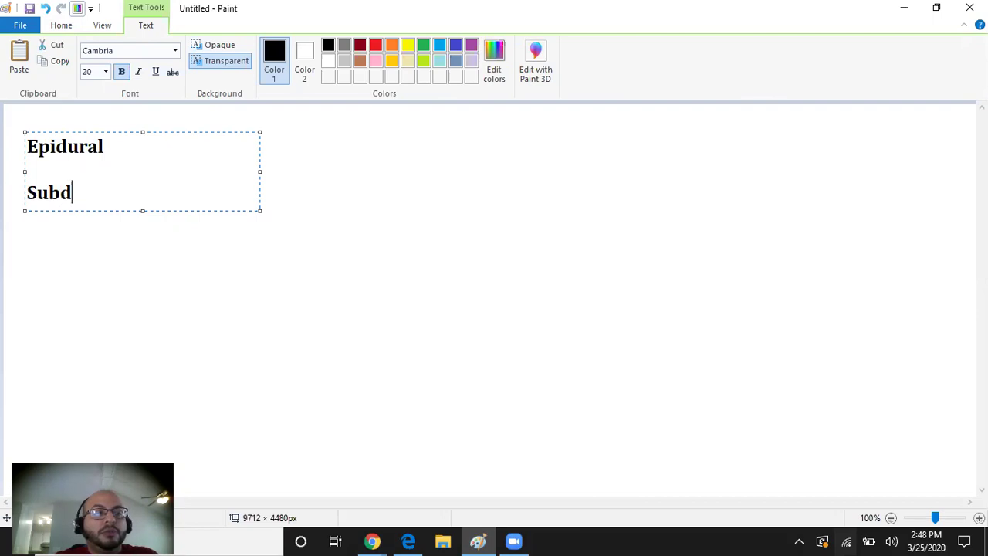
pyautogui.write('ural Hema')
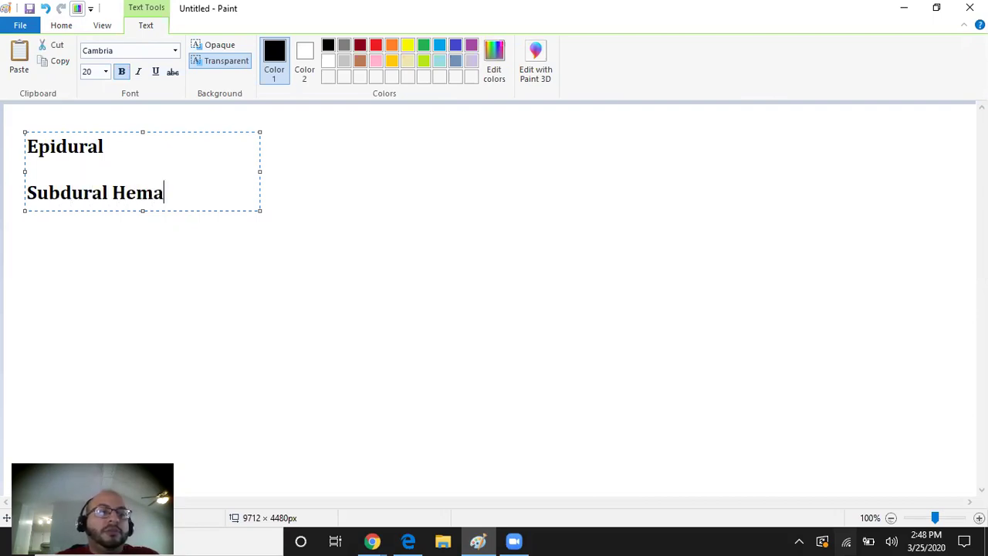
pyautogui.write('toma')
pyautogui.click(140, 150)
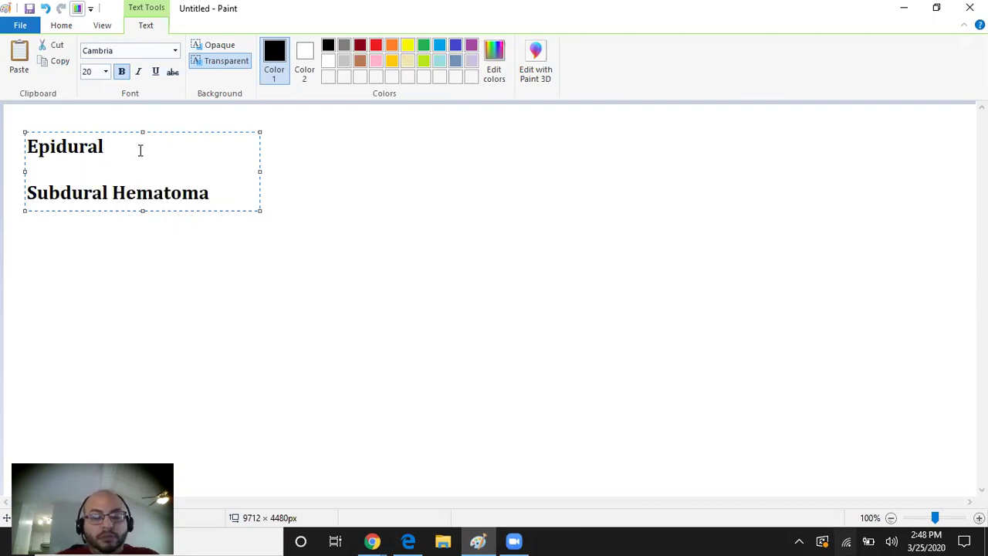
pyautogui.write('Hematoma')
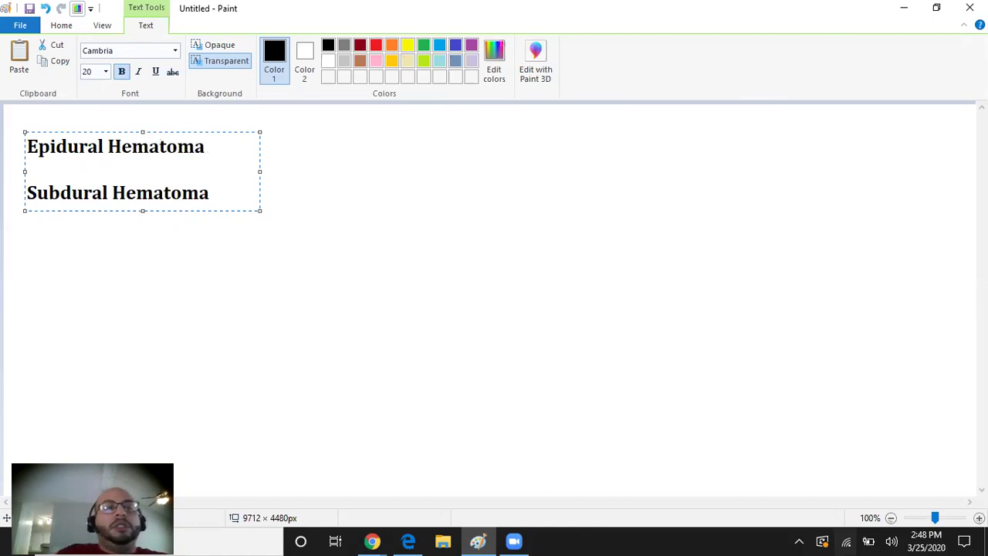
pyautogui.click(394, 329)
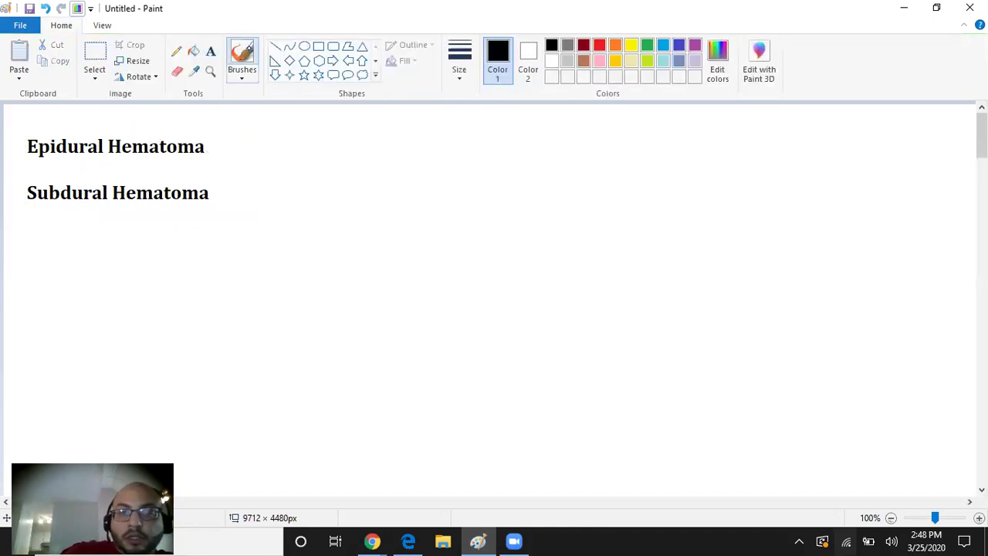
# Step: With the pink marker brush, paint an arc along the brain outline's top and a letter P
pyautogui.hotkey('ctrl', 'z')
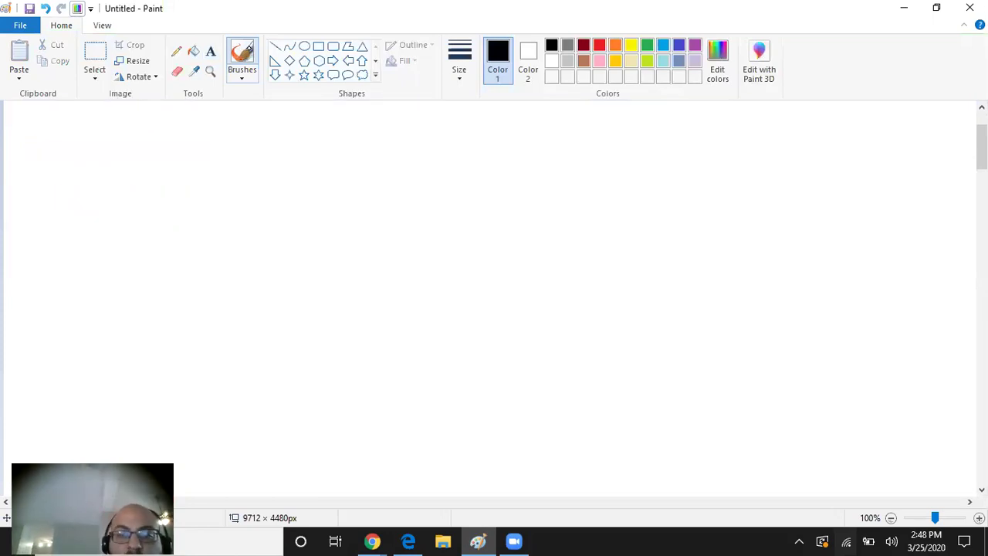
pyautogui.click(241, 56)
pyautogui.moveTo(532, 377)
pyautogui.mouseDown()
pyautogui.moveTo(472, 378)
pyautogui.moveTo(507, 357)
pyautogui.moveTo(511, 437)
pyautogui.moveTo(398, 273)
pyautogui.moveTo(224, 430)
pyautogui.moveTo(349, 453)
pyautogui.moveTo(476, 437)
pyautogui.mouseUp()
pyautogui.hotkey('ctrl', 'z')
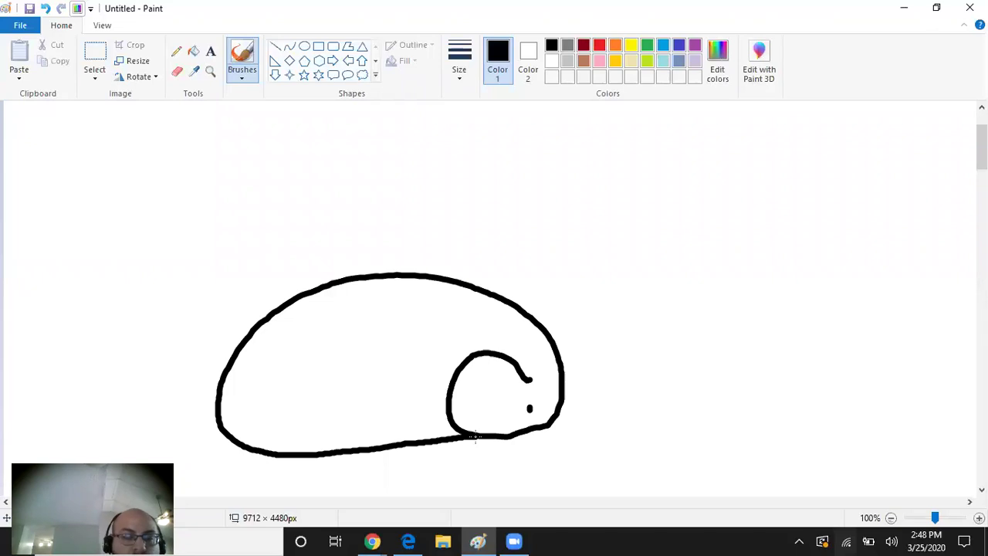
pyautogui.click(599, 60)
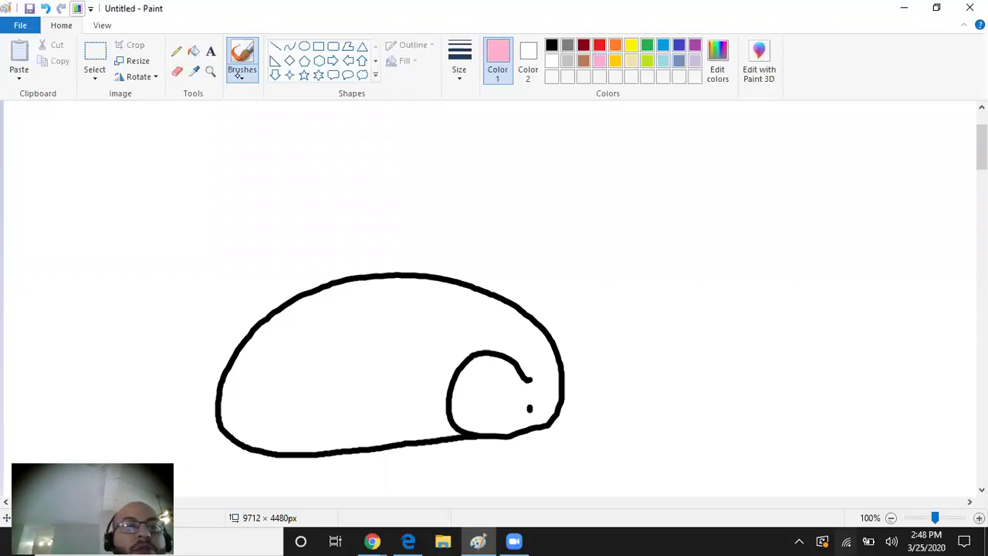
pyautogui.click(239, 75)
pyautogui.click(216, 131)
pyautogui.moveTo(207, 428)
pyautogui.mouseDown()
pyautogui.moveTo(266, 322)
pyautogui.moveTo(377, 272)
pyautogui.moveTo(501, 288)
pyautogui.moveTo(563, 350)
pyautogui.mouseUp()
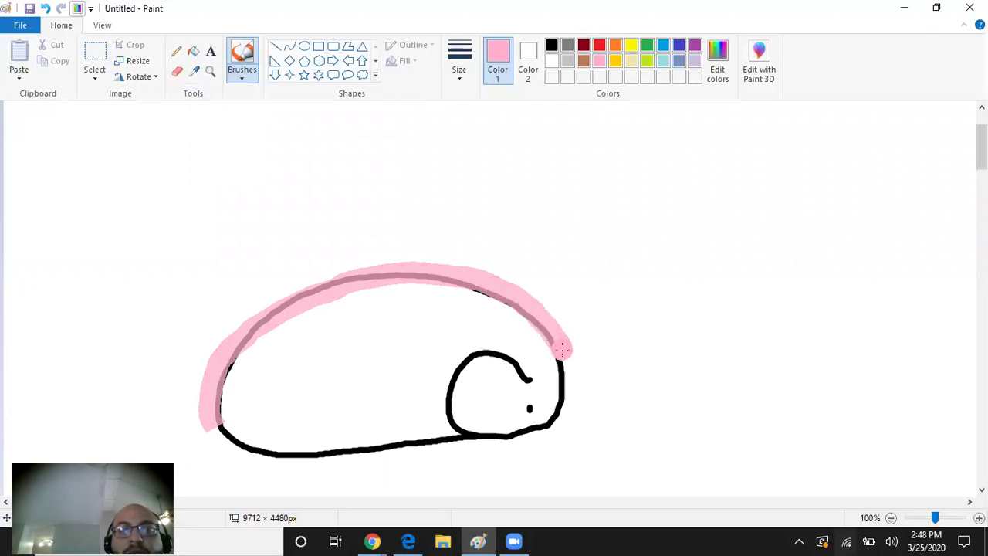
pyautogui.moveTo(96, 454)
pyautogui.mouseDown()
pyautogui.moveTo(123, 396)
pyautogui.moveTo(93, 403)
pyautogui.mouseUp()
# Step: Paint a green arc above the pink one with a green letter A
pyautogui.click(647, 45)
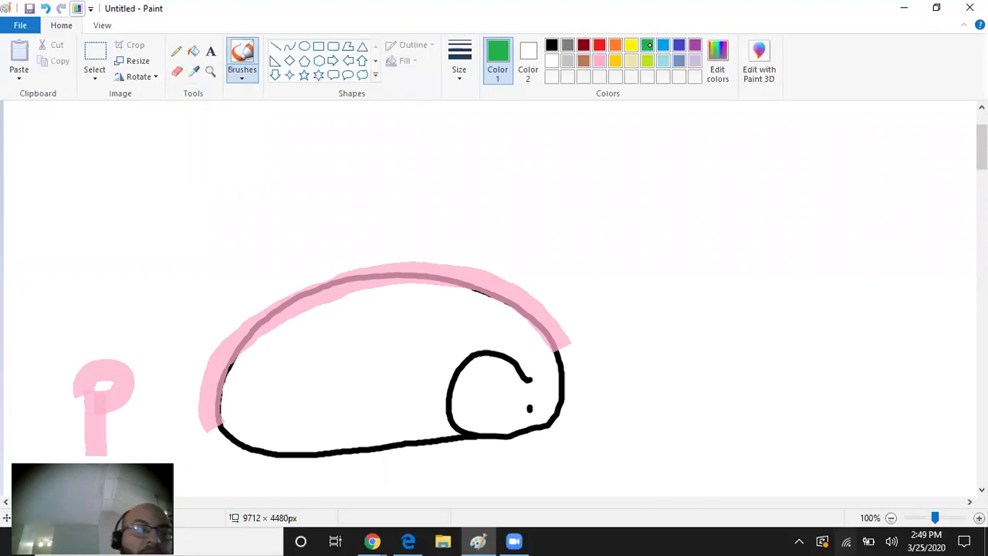
pyautogui.moveTo(153, 339)
pyautogui.mouseDown()
pyautogui.moveTo(188, 293)
pyautogui.moveTo(327, 229)
pyautogui.moveTo(509, 243)
pyautogui.moveTo(595, 297)
pyautogui.mouseUp()
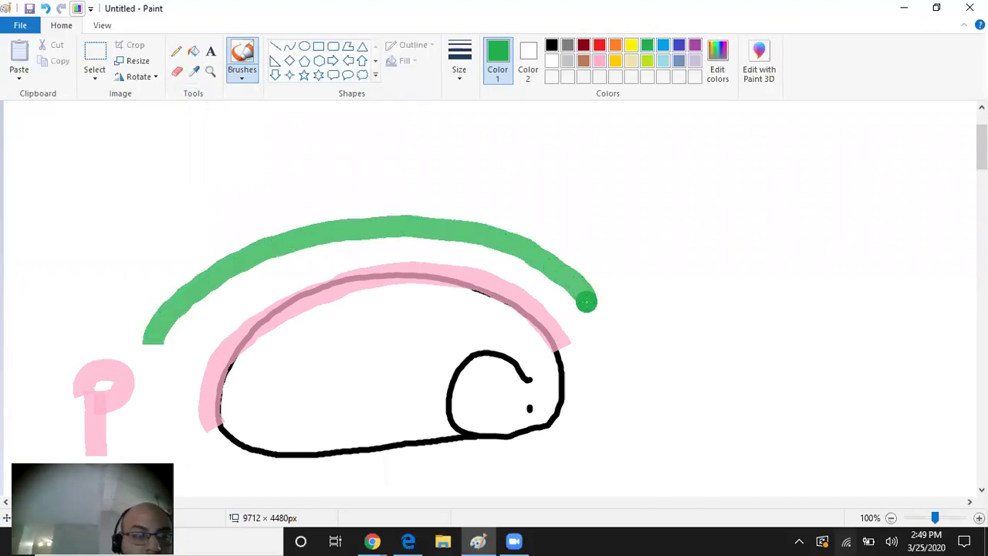
pyautogui.moveTo(57, 336)
pyautogui.mouseDown()
pyautogui.moveTo(60, 310)
pyautogui.moveTo(92, 332)
pyautogui.moveTo(96, 309)
pyautogui.mouseUp()
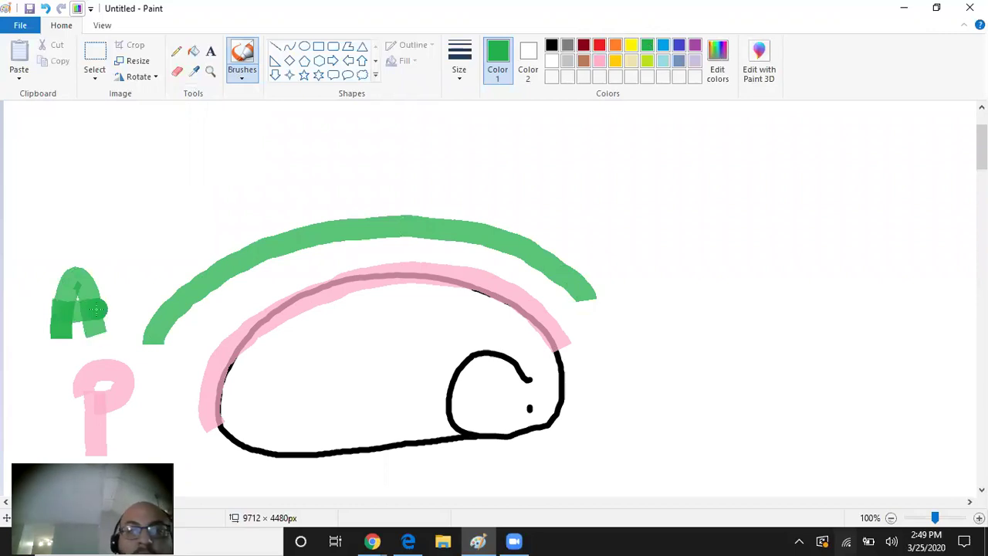
# Step: Paint a red arc with a red letter D, then a black bar across the top
pyautogui.click(599, 45)
pyautogui.moveTo(121, 253)
pyautogui.mouseDown()
pyautogui.moveTo(249, 183)
pyautogui.moveTo(520, 181)
pyautogui.moveTo(610, 230)
pyautogui.mouseUp()
pyautogui.moveTo(53, 217); pyautogui.dragTo(53, 259)
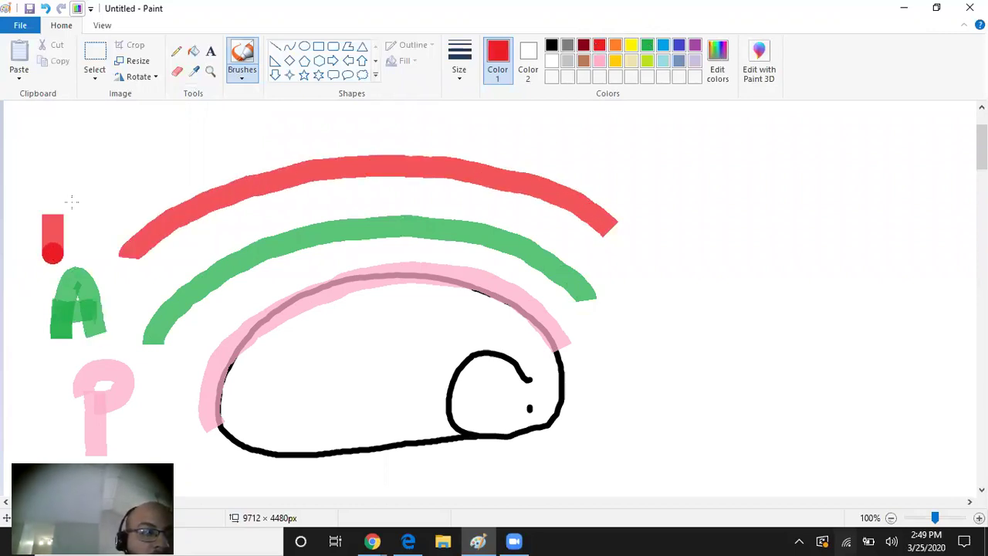
pyautogui.moveTo(37, 203); pyautogui.dragTo(56, 261)
pyautogui.click(552, 44)
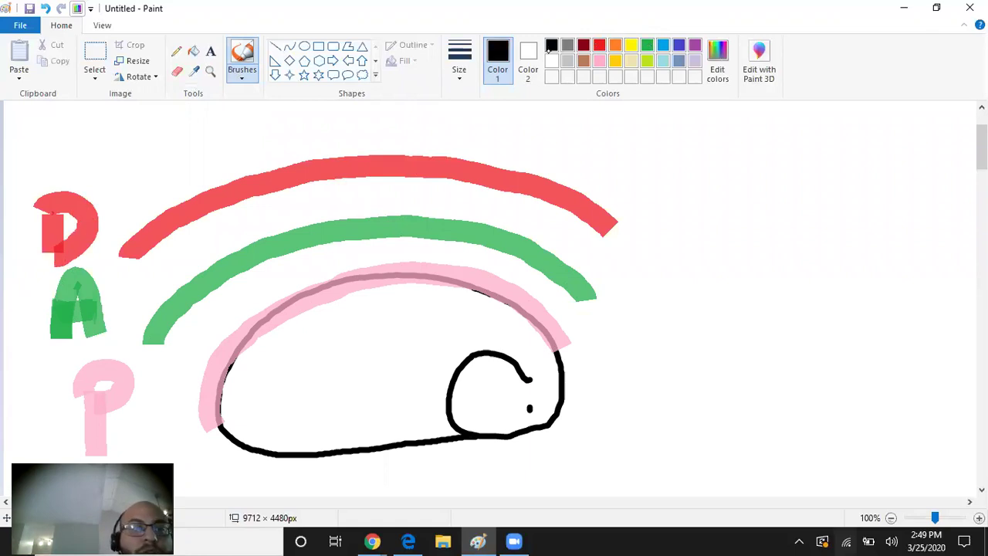
pyautogui.moveTo(38, 124)
pyautogui.mouseDown()
pyautogui.moveTo(607, 115)
pyautogui.moveTo(734, 126)
pyautogui.mouseUp()
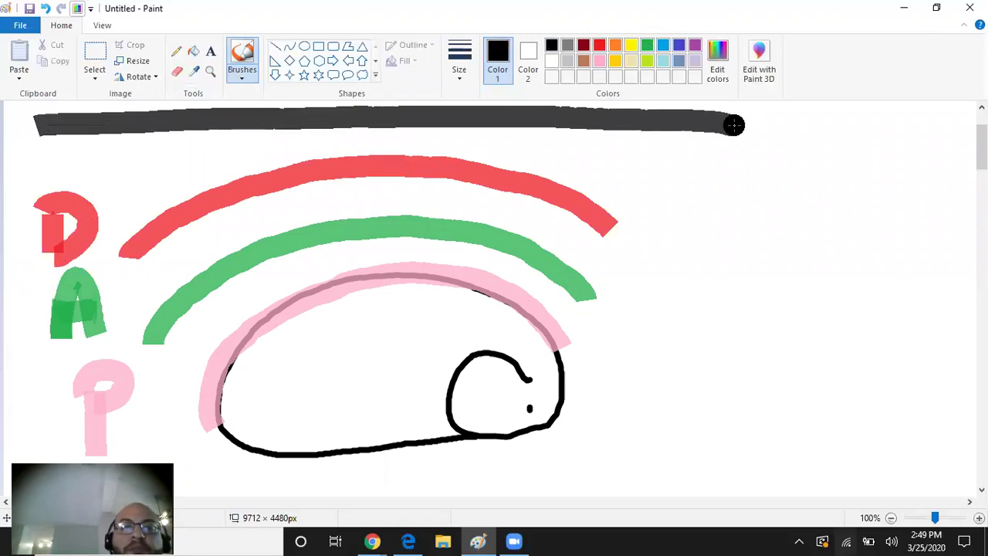
# Step: With a blue textured brush at the second line width, paint bands below the black bar and between the red and green arcs
pyautogui.click(680, 46)
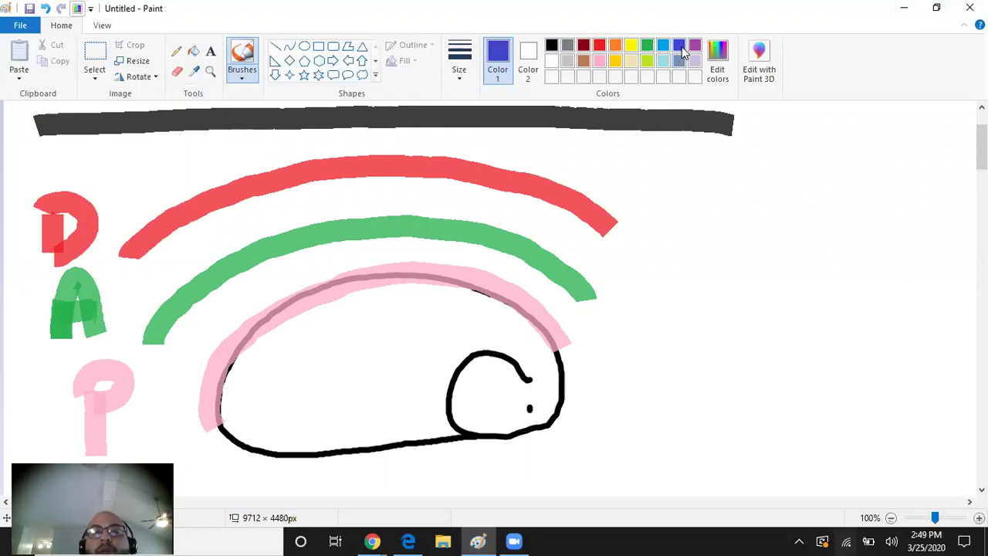
pyautogui.click(247, 80)
pyautogui.click(186, 128)
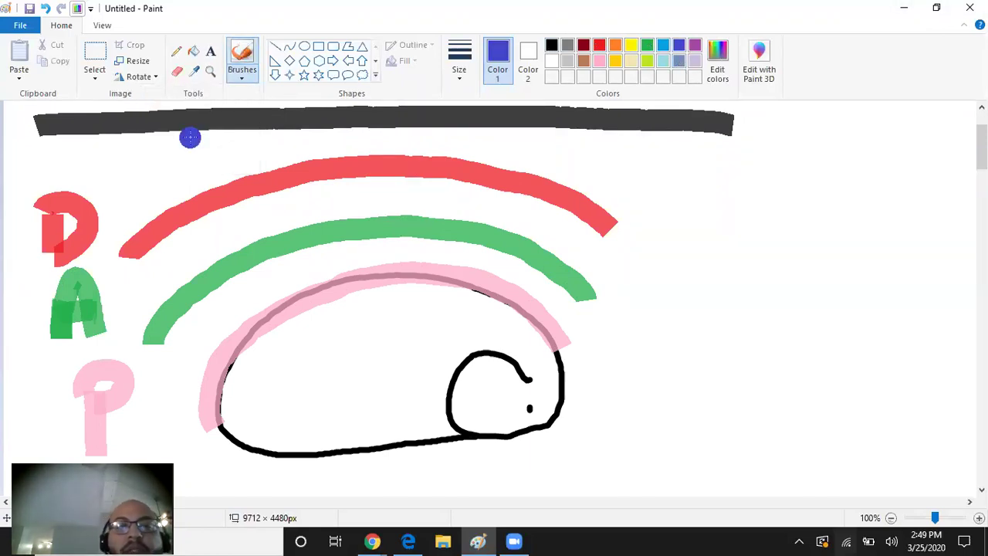
pyautogui.click(459, 58)
pyautogui.click(437, 126)
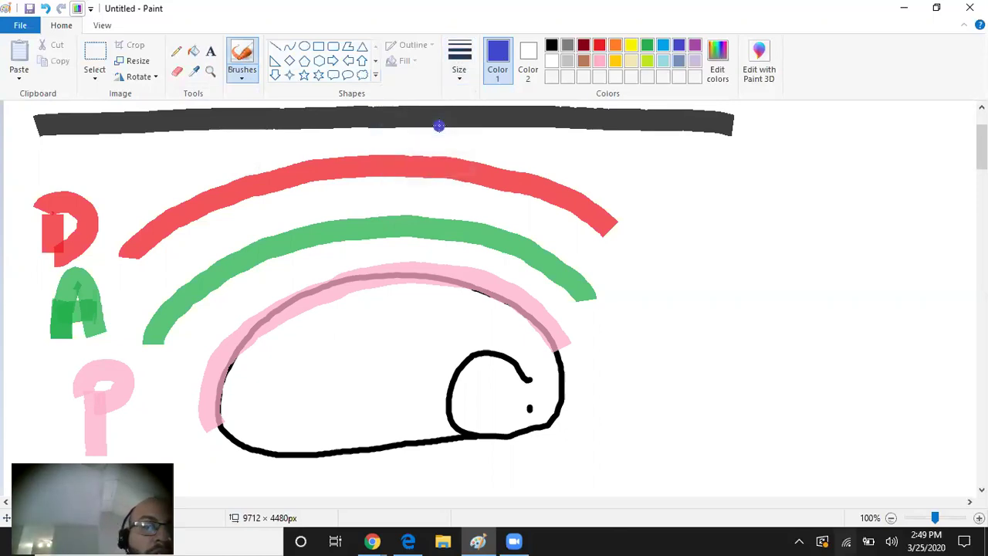
pyautogui.moveTo(207, 164)
pyautogui.mouseDown()
pyautogui.moveTo(363, 139)
pyautogui.moveTo(471, 146)
pyautogui.moveTo(233, 158)
pyautogui.moveTo(377, 140)
pyautogui.moveTo(525, 141)
pyautogui.moveTo(485, 145)
pyautogui.mouseUp()
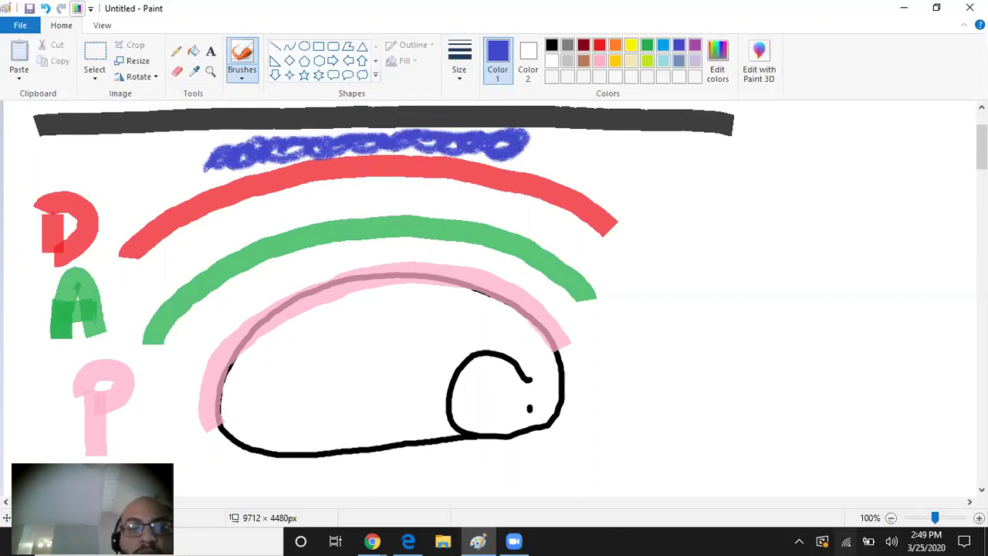
pyautogui.moveTo(262, 234)
pyautogui.mouseDown()
pyautogui.moveTo(305, 197)
pyautogui.moveTo(343, 185)
pyautogui.moveTo(471, 205)
pyautogui.moveTo(359, 212)
pyautogui.mouseUp()
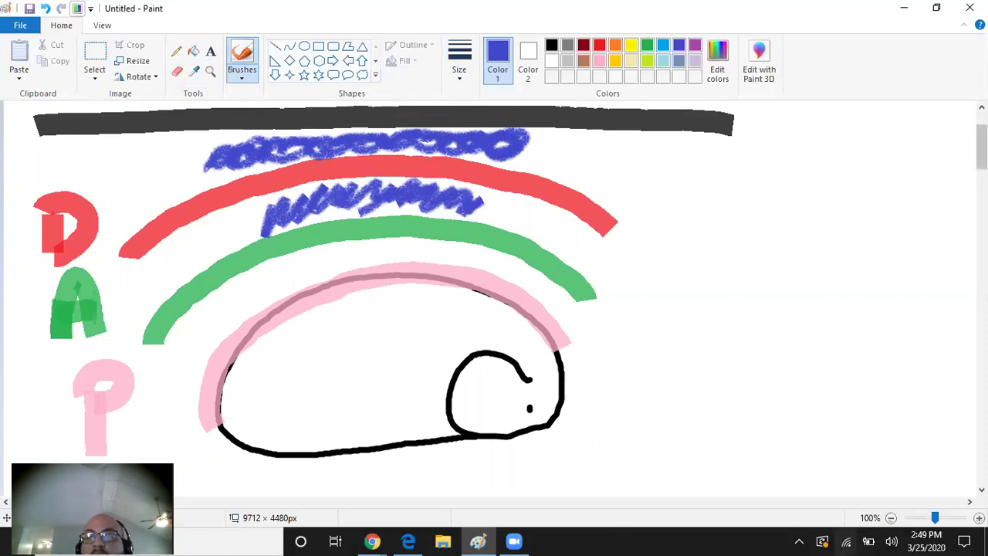
# Step: Type the heading 'Rupture. Mid. Men. Artery' in a top-left text box and commit it
pyautogui.scroll(-5, 964, 212)
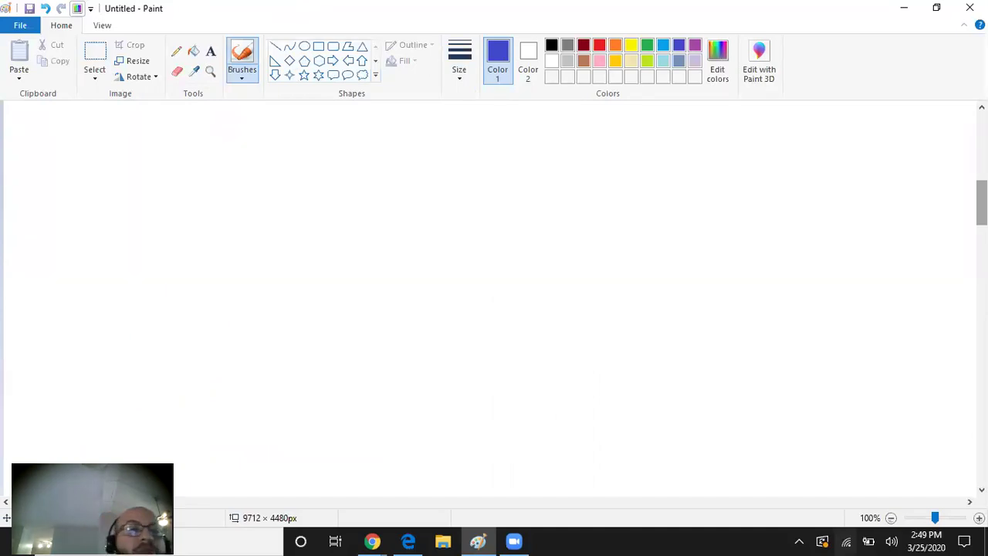
pyautogui.click(211, 51)
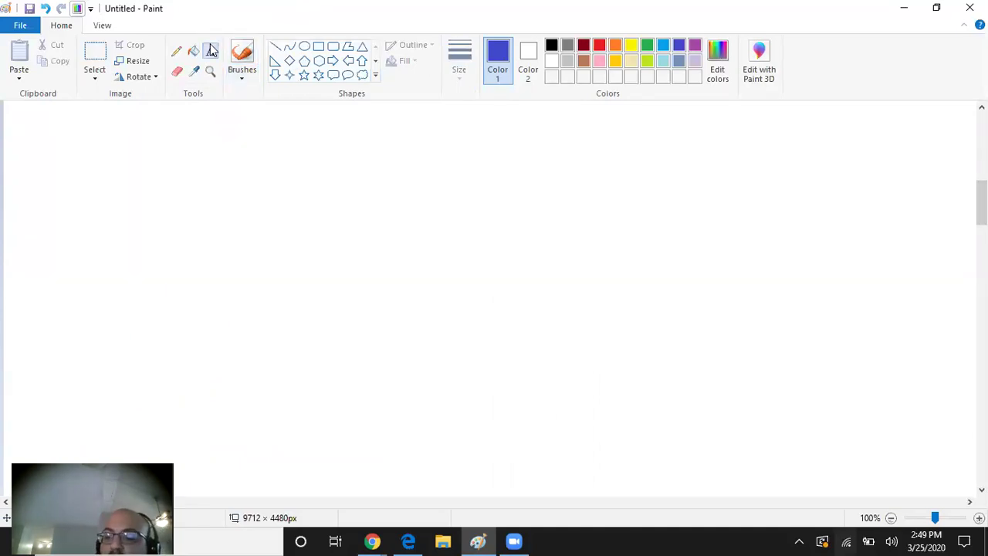
pyautogui.moveTo(85, 131); pyautogui.dragTo(141, 205)
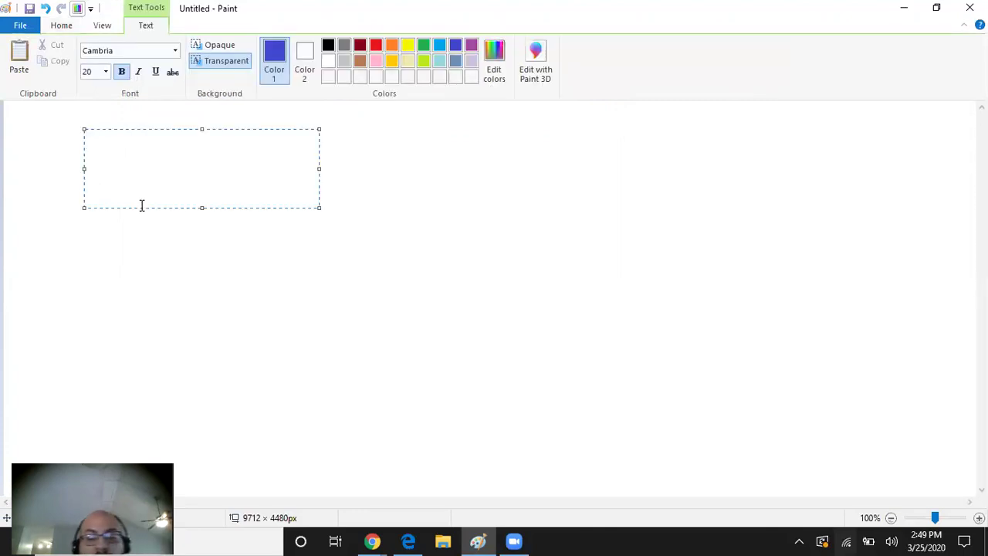
pyautogui.write('Ruptuer')
pyautogui.press('BackSpace')
pyautogui.press('BackSpace')
pyautogui.write('re')
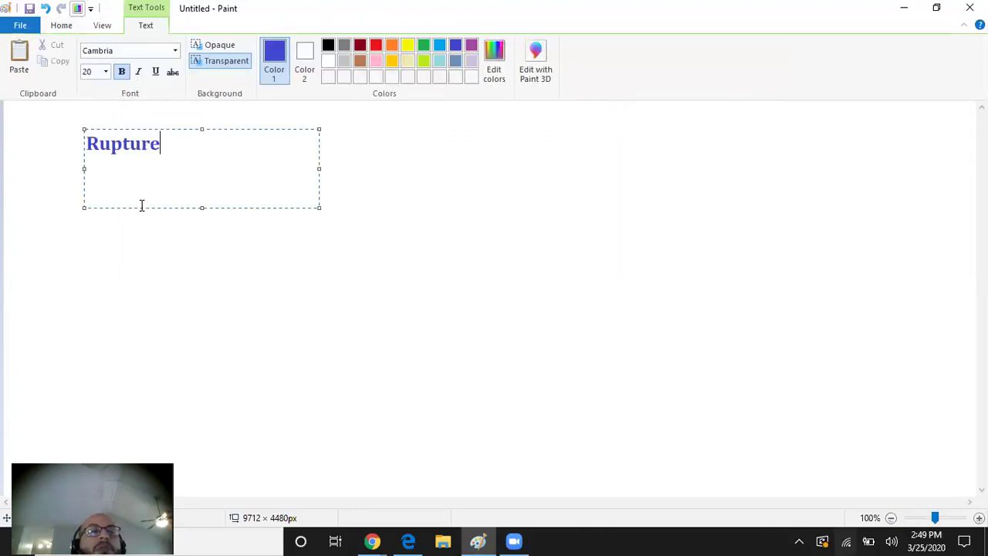
pyautogui.write('. Mid. Meni')
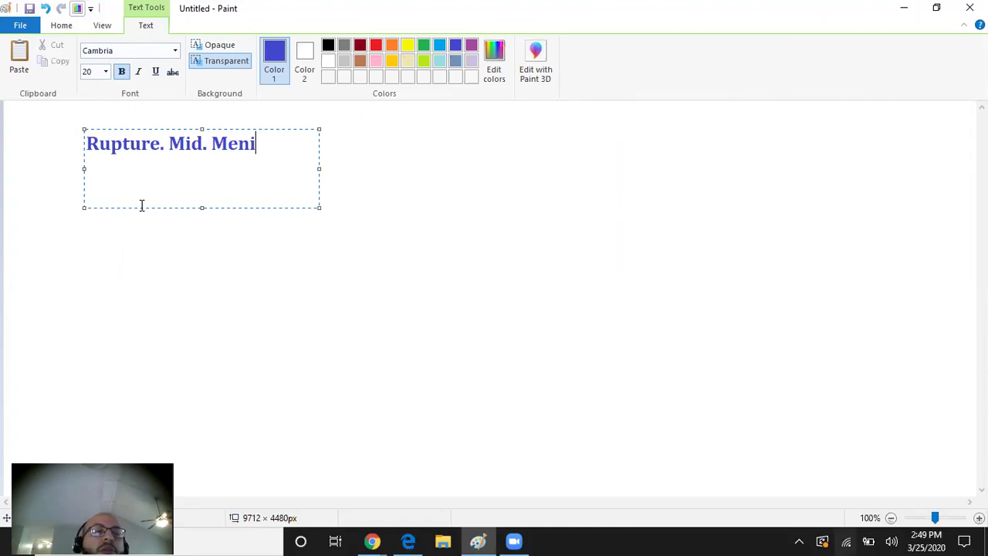
pyautogui.press('BackSpace')
pyautogui.write('. Art')
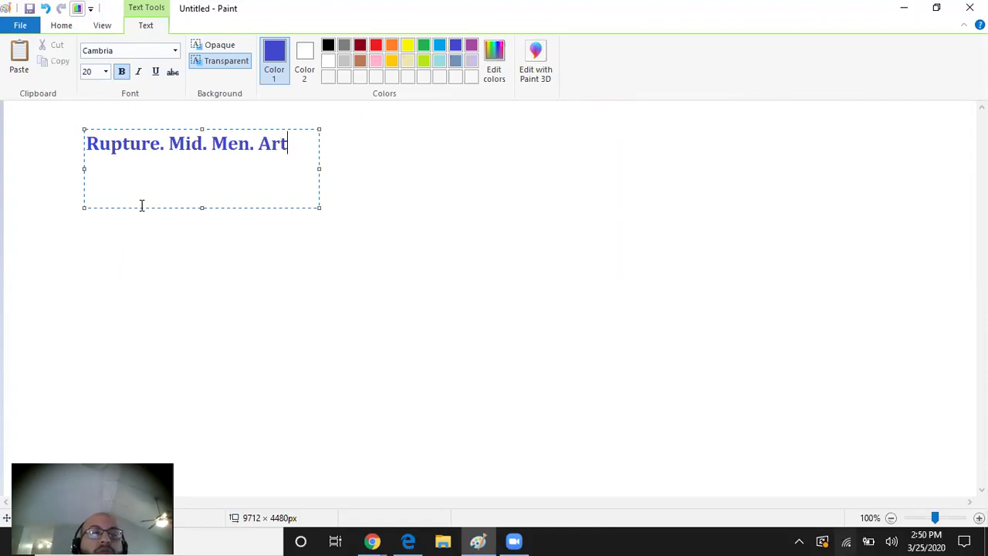
pyautogui.write('ery')
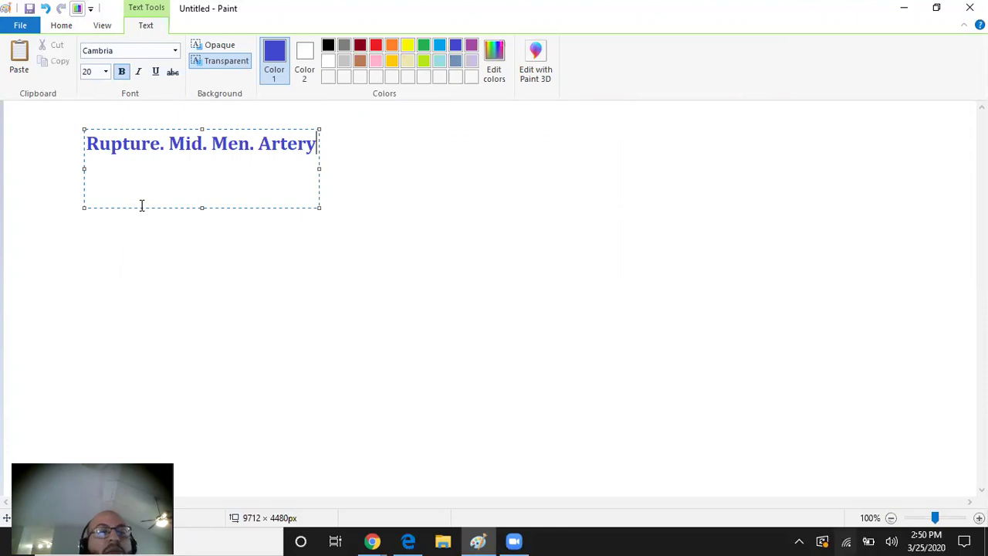
pyautogui.click(561, 379)
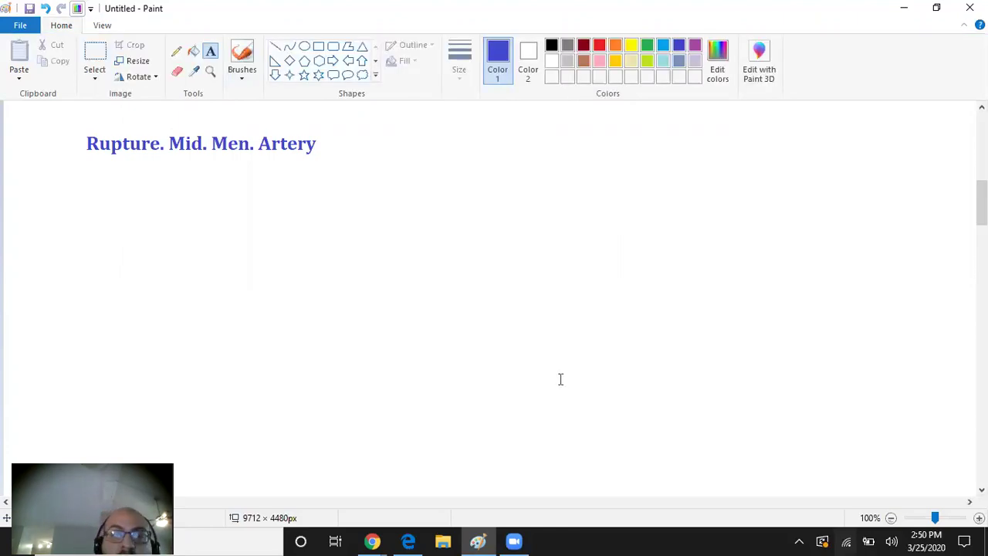
# Step: With a black brush, draw the oval brain outline with a spiral and lines meeting at a junction
pyautogui.click(241, 56)
pyautogui.click(551, 44)
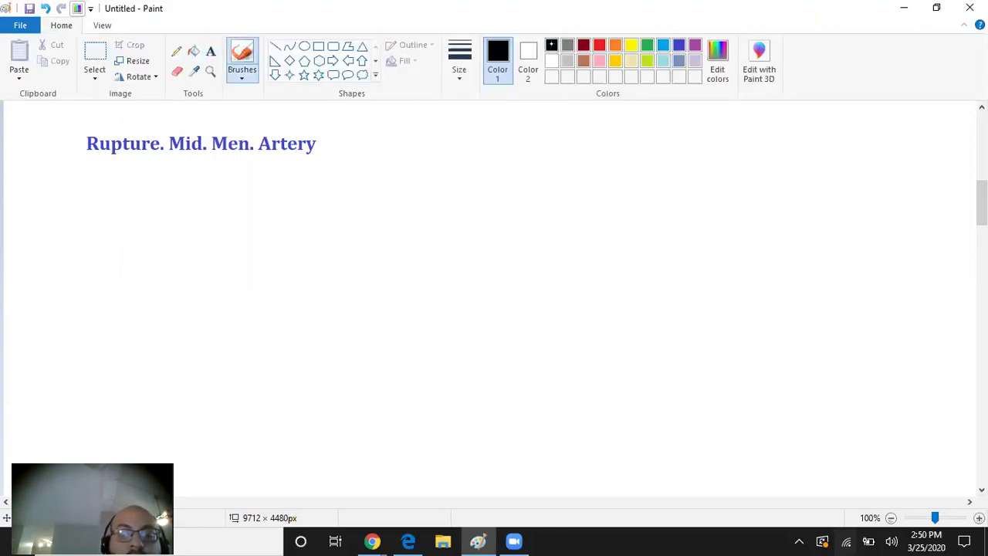
pyautogui.moveTo(527, 376)
pyautogui.mouseDown()
pyautogui.moveTo(448, 371)
pyautogui.moveTo(516, 402)
pyautogui.moveTo(213, 258)
pyautogui.moveTo(314, 406)
pyautogui.moveTo(549, 395)
pyautogui.mouseUp()
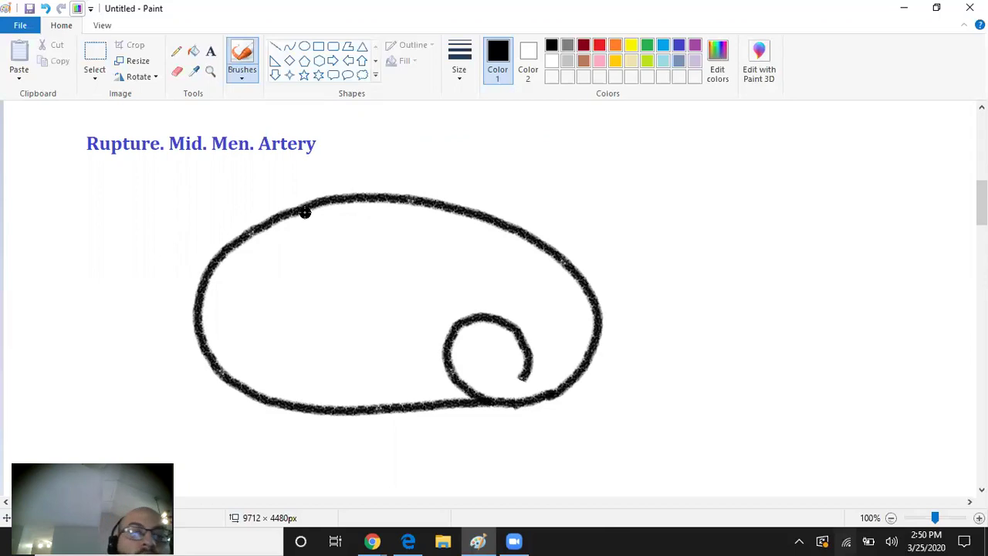
pyautogui.moveTo(303, 213)
pyautogui.mouseDown()
pyautogui.moveTo(305, 309)
pyautogui.moveTo(257, 397)
pyautogui.mouseUp()
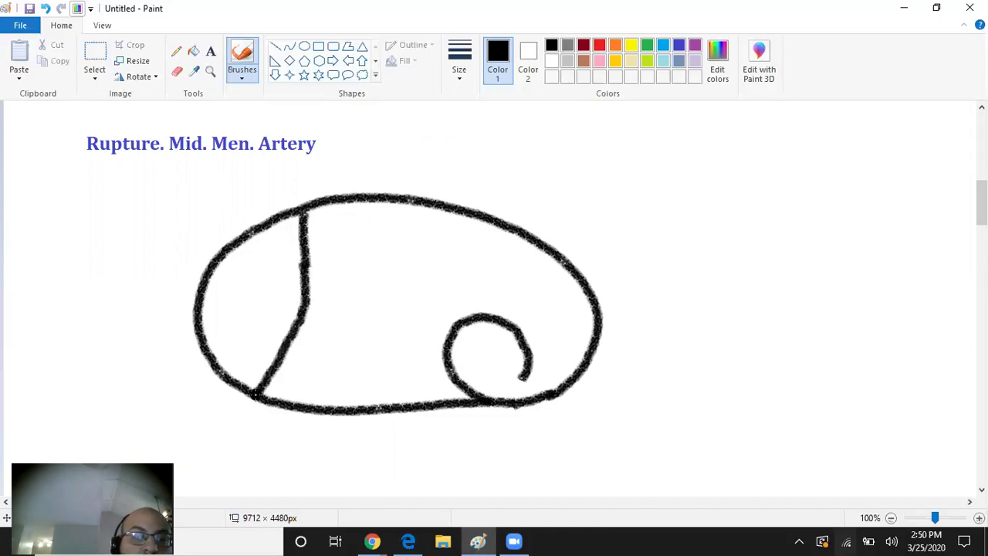
pyautogui.moveTo(310, 304)
pyautogui.mouseDown()
pyautogui.moveTo(488, 292)
pyautogui.moveTo(563, 397)
pyautogui.mouseUp()
pyautogui.moveTo(485, 294); pyautogui.dragTo(574, 254)
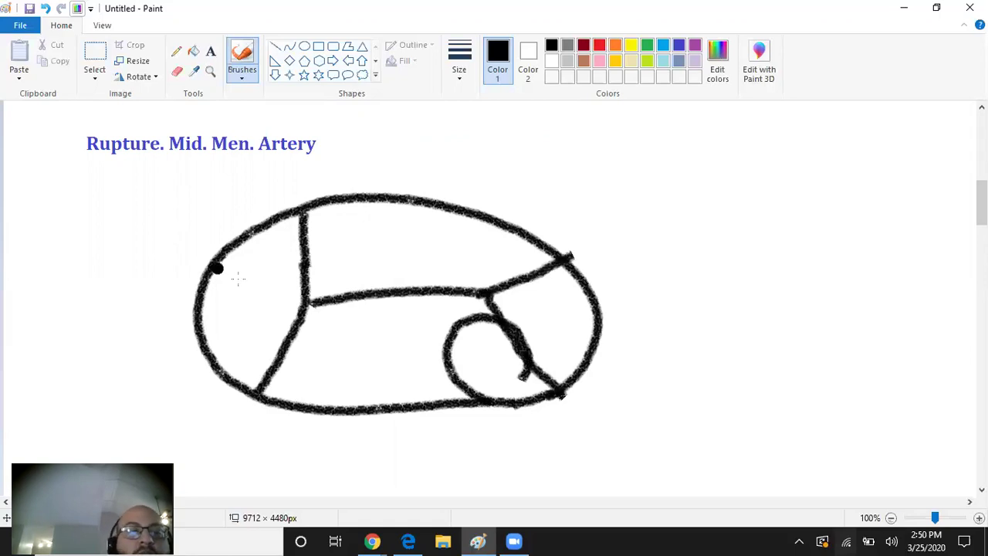
pyautogui.moveTo(216, 266); pyautogui.dragTo(298, 311)
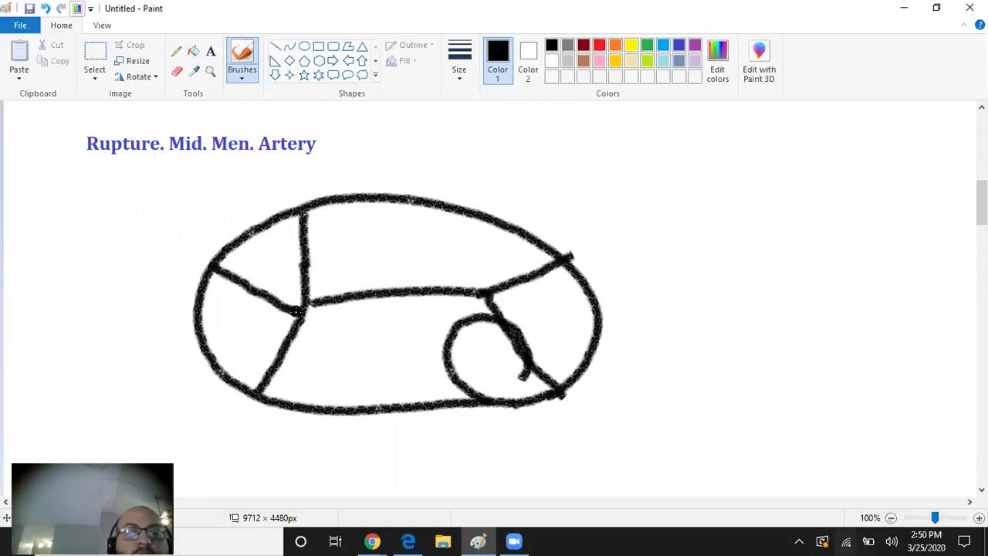
# Step: Draw a red ring around the left junction of the black lines
pyautogui.click(599, 45)
pyautogui.moveTo(293, 296)
pyautogui.mouseDown()
pyautogui.moveTo(332, 301)
pyautogui.moveTo(274, 332)
pyautogui.moveTo(293, 346)
pyautogui.moveTo(282, 325)
pyautogui.moveTo(324, 294)
pyautogui.moveTo(309, 332)
pyautogui.moveTo(329, 290)
pyautogui.moveTo(321, 272)
pyautogui.moveTo(287, 322)
pyautogui.moveTo(300, 332)
pyautogui.mouseUp()
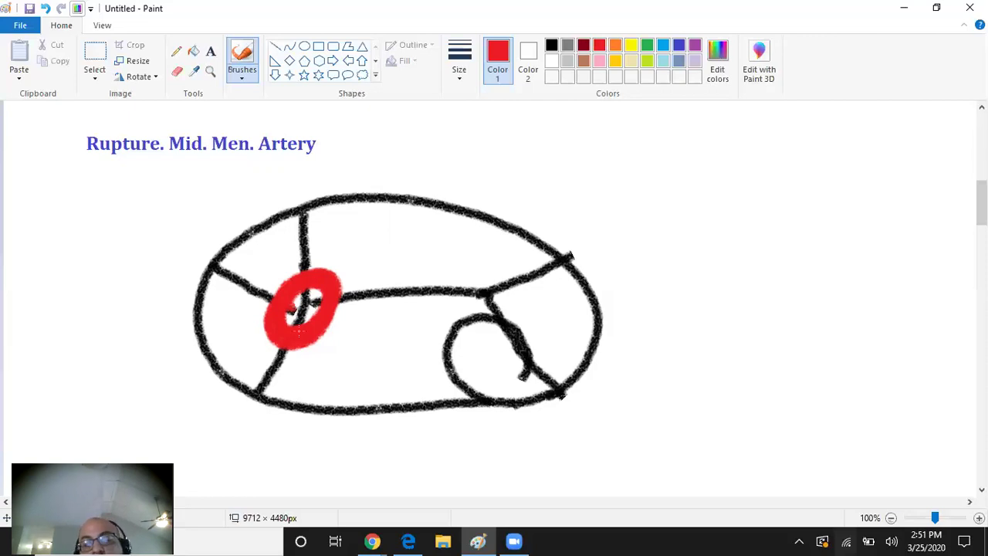
# Step: Add the labels 'Pterion' and 'Lucid Interval' on the left side of the sketch
pyautogui.click(211, 51)
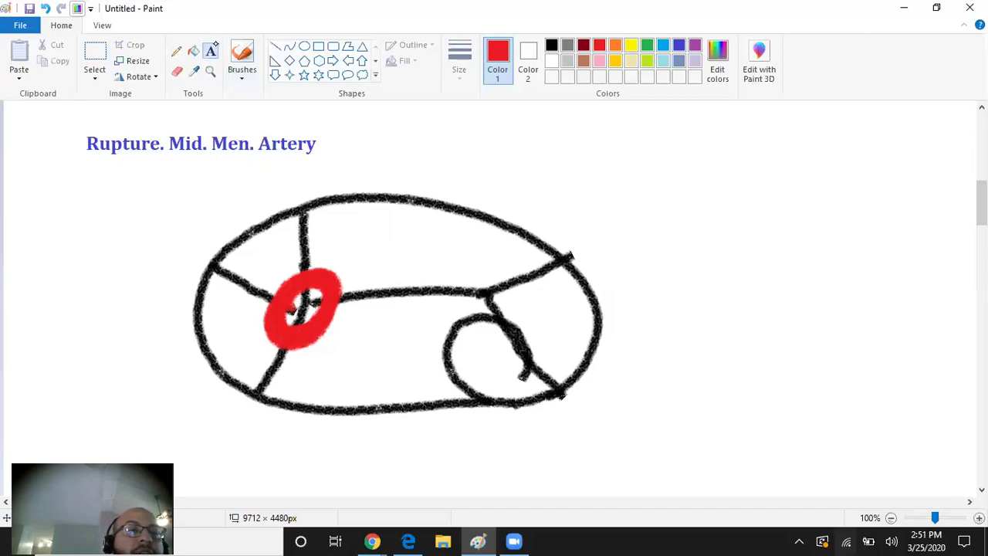
pyautogui.click(44, 217)
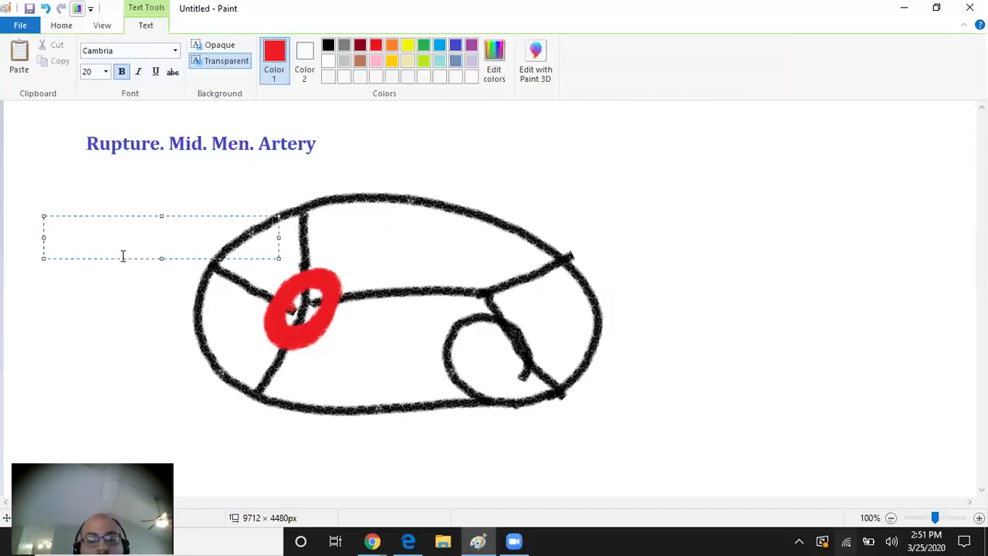
pyautogui.write('Pterion')
pyautogui.click(59, 339)
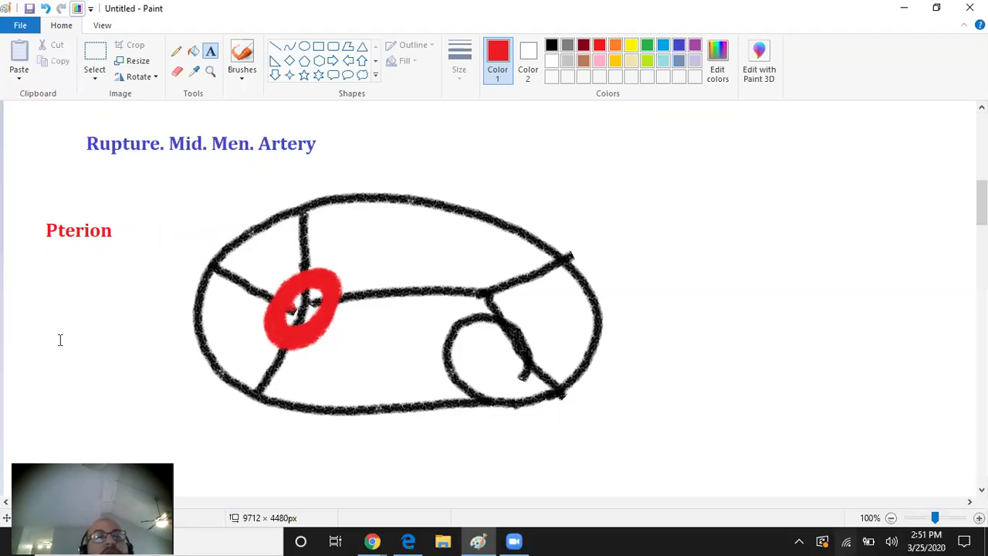
pyautogui.moveTo(55, 321); pyautogui.dragTo(88, 349)
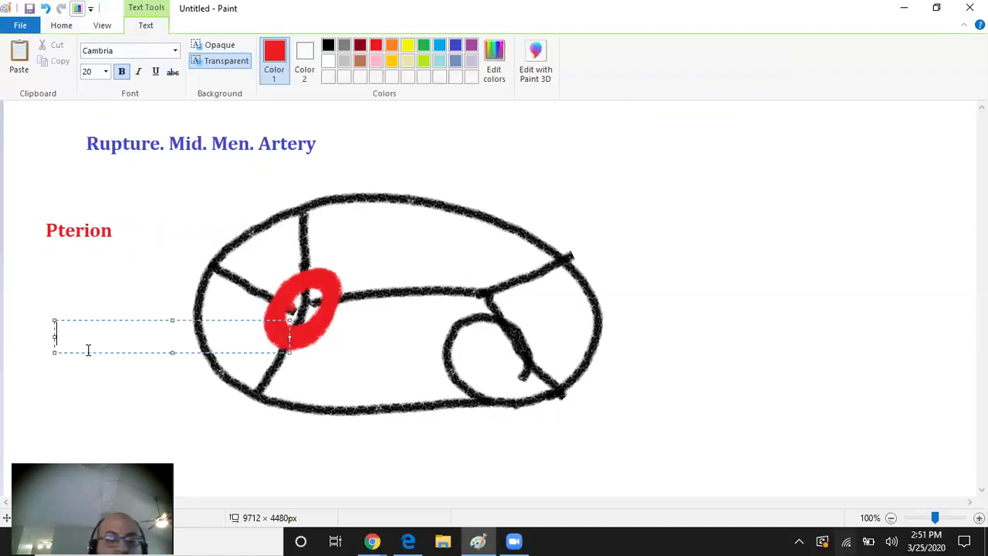
pyautogui.write('Lucid Interval')
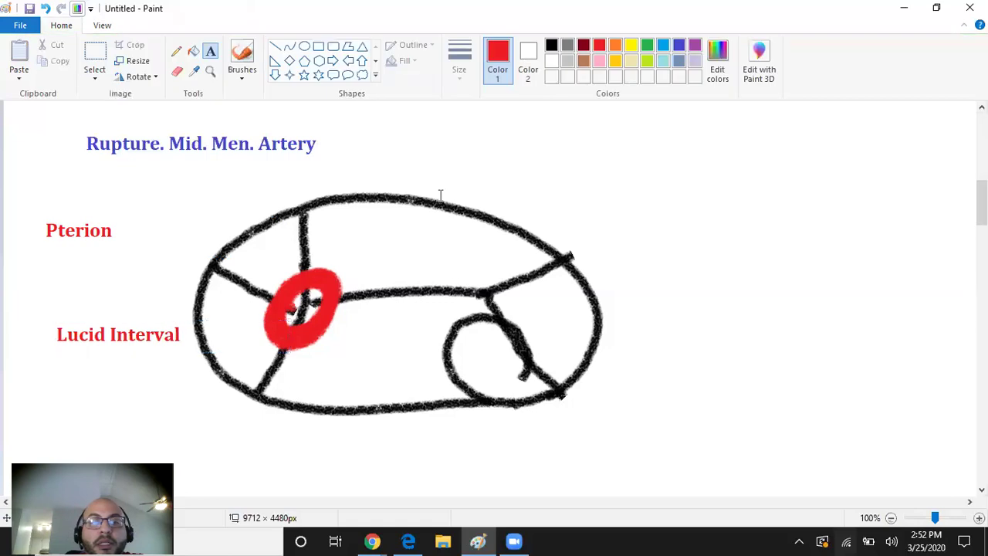
# Step: Lower on the canvas, draw a black vertical oval with a line splitting it in two
pyautogui.scroll(-5, 440, 195)
pyautogui.click(242, 58)
pyautogui.click(551, 45)
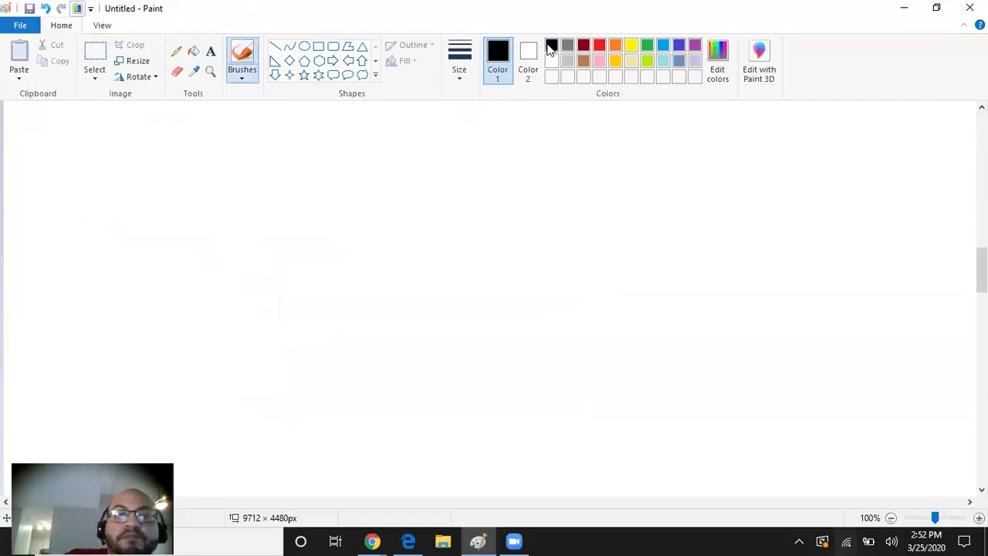
pyautogui.moveTo(393, 141)
pyautogui.mouseDown()
pyautogui.moveTo(336, 259)
pyautogui.moveTo(396, 449)
pyautogui.mouseUp()
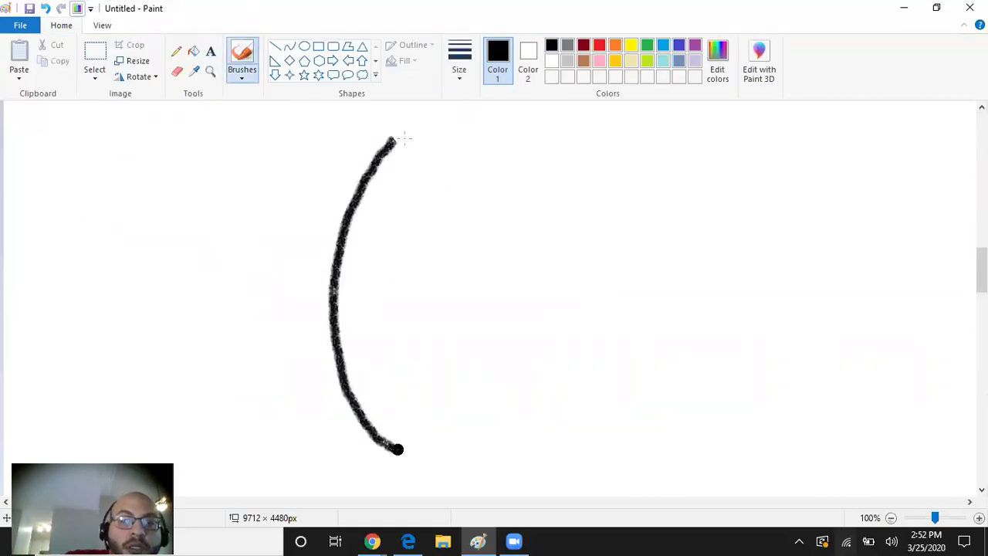
pyautogui.moveTo(396, 138)
pyautogui.mouseDown()
pyautogui.moveTo(486, 214)
pyautogui.moveTo(487, 393)
pyautogui.moveTo(423, 448)
pyautogui.moveTo(395, 450)
pyautogui.mouseUp()
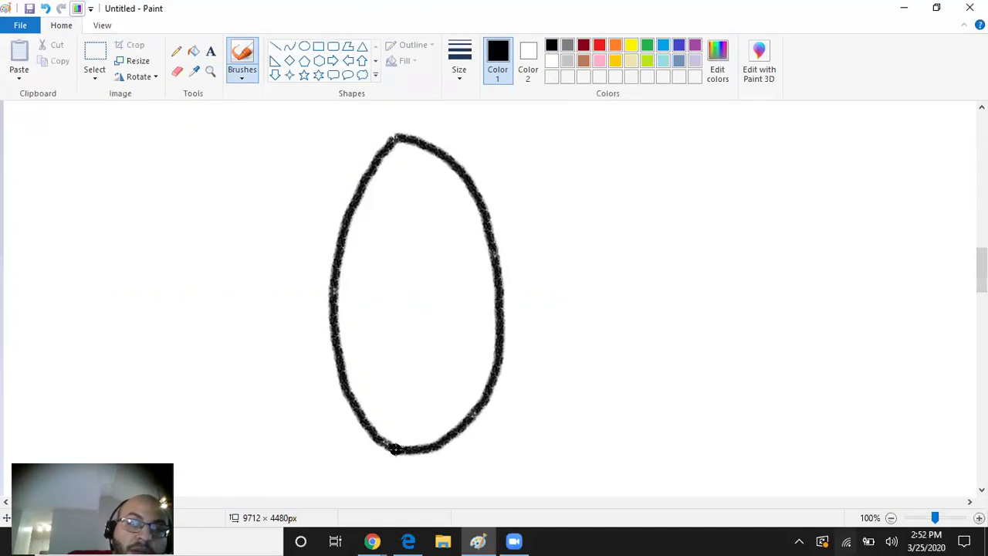
pyautogui.moveTo(399, 140); pyautogui.dragTo(414, 452)
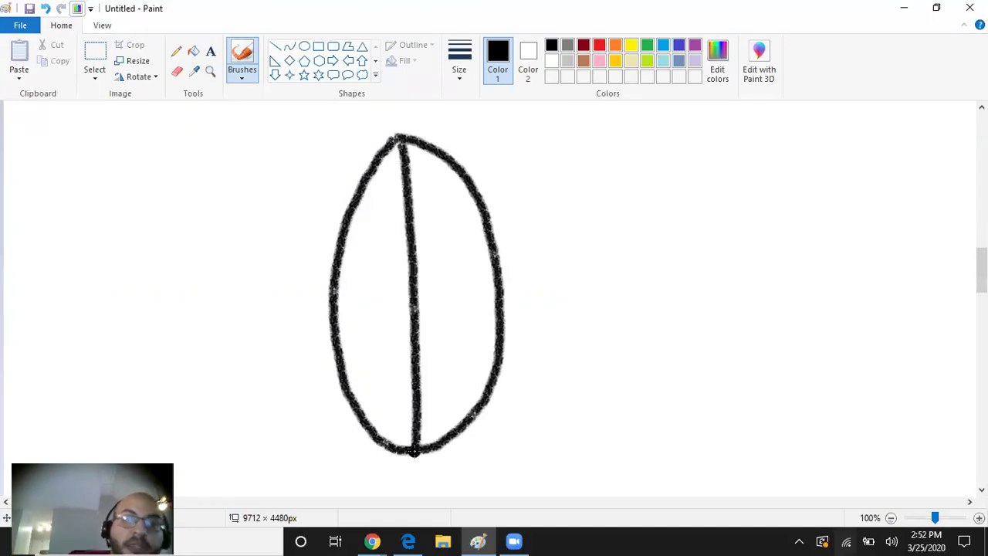
# Step: Outline a yellow lemon at the oval's upper left and fill it solid yellow
pyautogui.click(631, 45)
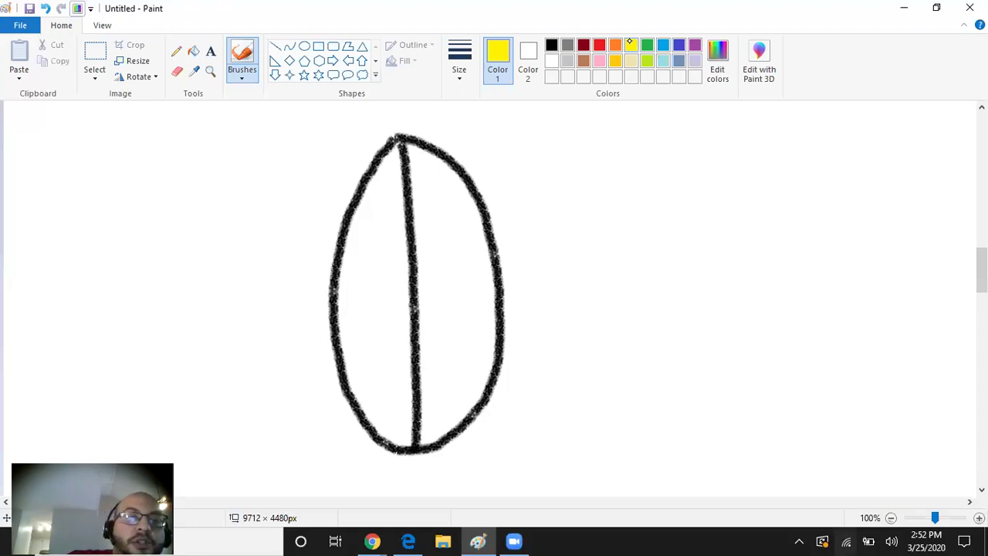
pyautogui.moveTo(375, 160)
pyautogui.mouseDown()
pyautogui.moveTo(338, 179)
pyautogui.moveTo(315, 206)
pyautogui.moveTo(310, 246)
pyautogui.moveTo(326, 262)
pyautogui.mouseUp()
pyautogui.moveTo(375, 160)
pyautogui.mouseDown()
pyautogui.moveTo(379, 204)
pyautogui.moveTo(334, 261)
pyautogui.moveTo(332, 232)
pyautogui.moveTo(324, 240)
pyautogui.moveTo(323, 251)
pyautogui.moveTo(357, 197)
pyautogui.moveTo(346, 226)
pyautogui.mouseUp()
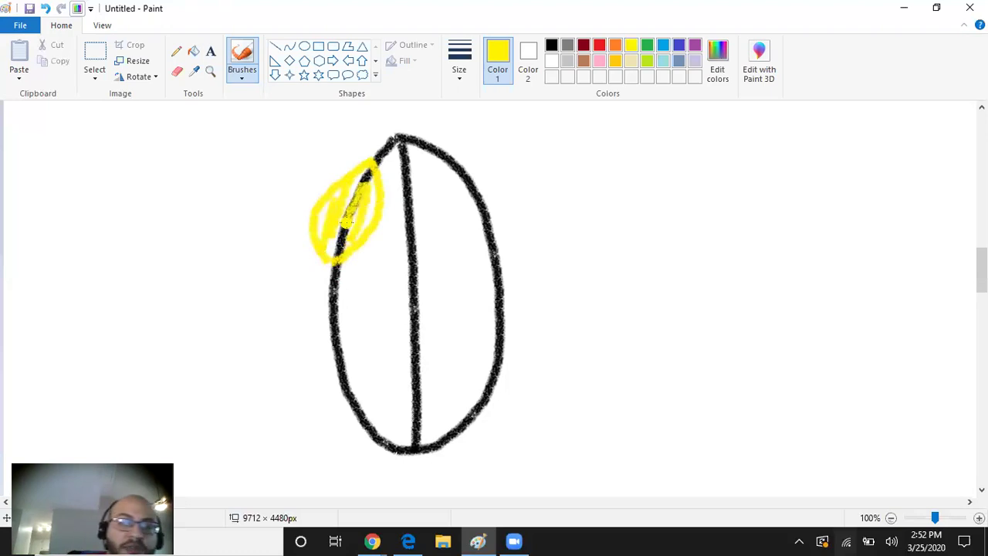
pyautogui.moveTo(362, 182); pyautogui.dragTo(330, 267)
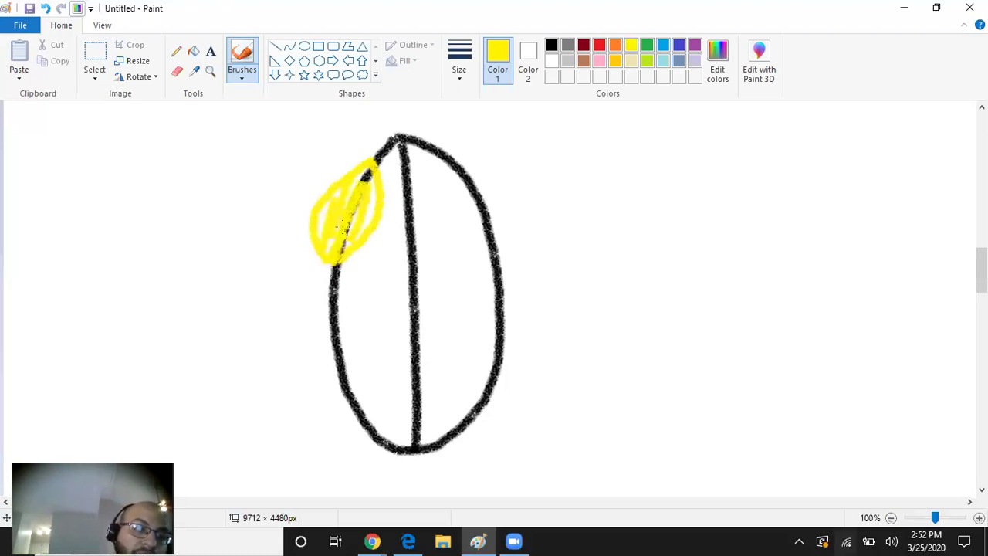
pyautogui.moveTo(345, 226)
pyautogui.mouseDown()
pyautogui.moveTo(347, 202)
pyautogui.moveTo(319, 226)
pyautogui.moveTo(366, 176)
pyautogui.moveTo(340, 244)
pyautogui.moveTo(351, 228)
pyautogui.moveTo(325, 268)
pyautogui.mouseUp()
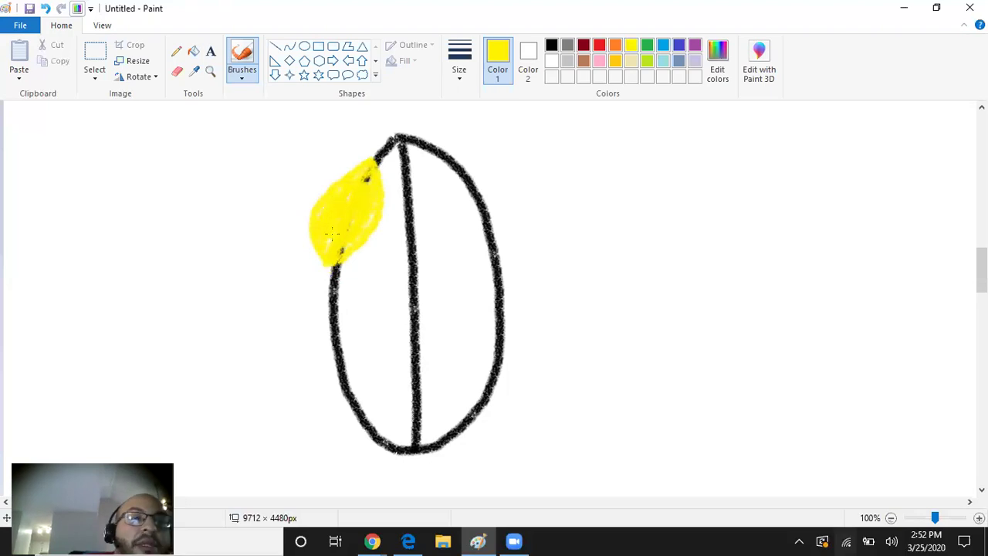
# Step: Add a dark red 'Lemon' label, place it beside the yellow lemon, and commit it
pyautogui.click(210, 51)
pyautogui.click(168, 169)
pyautogui.write('Lemon')
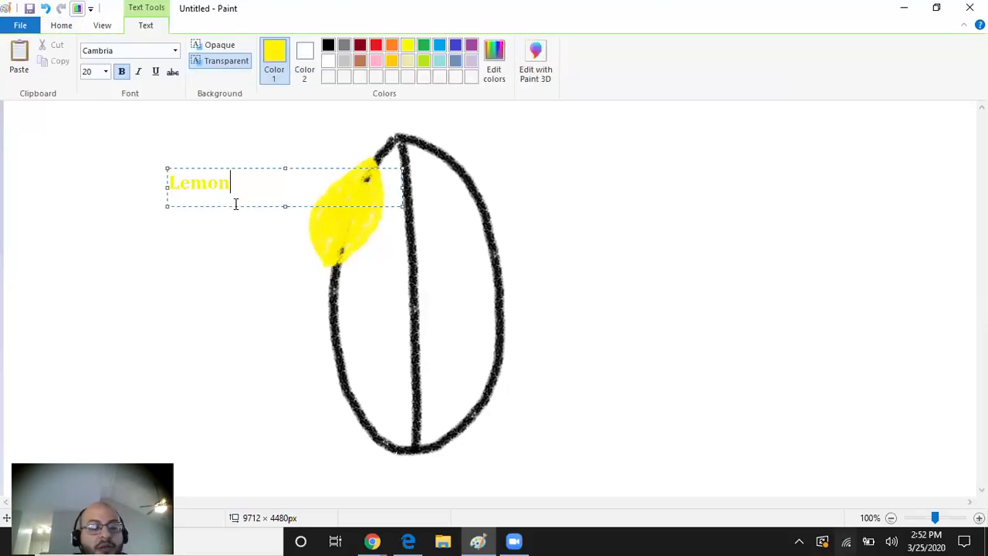
pyautogui.hotkey('ctrl', 'a')
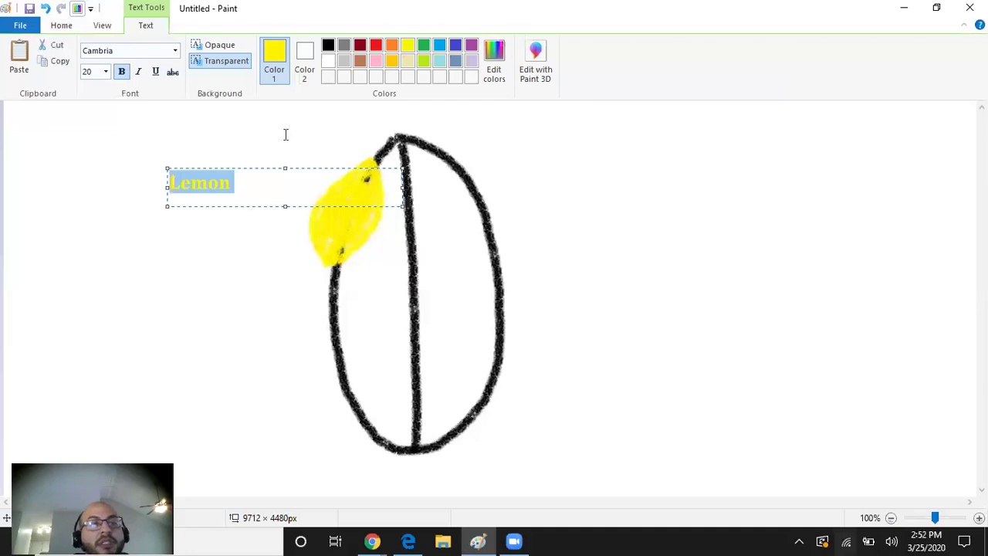
pyautogui.click(361, 46)
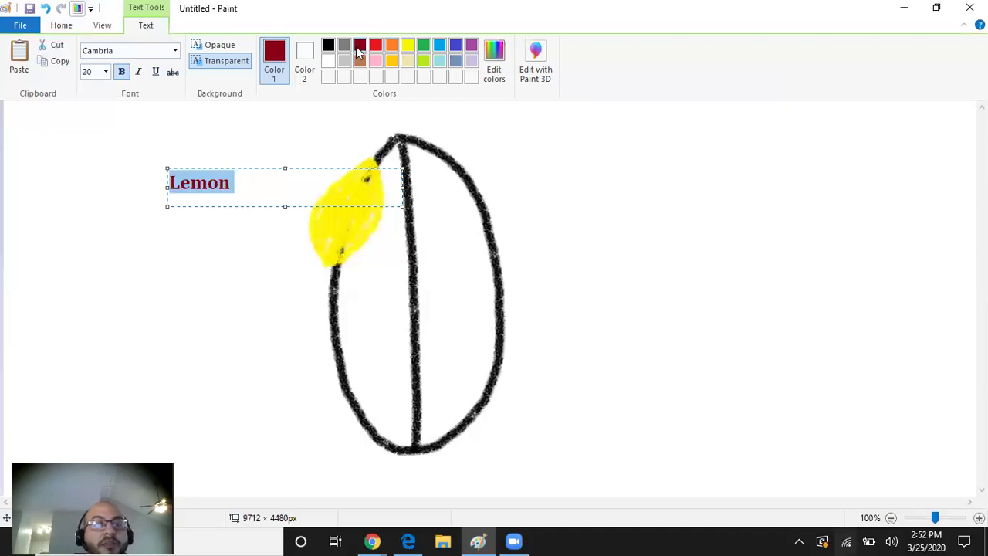
pyautogui.moveTo(257, 168); pyautogui.dragTo(354, 164)
pyautogui.click(254, 151)
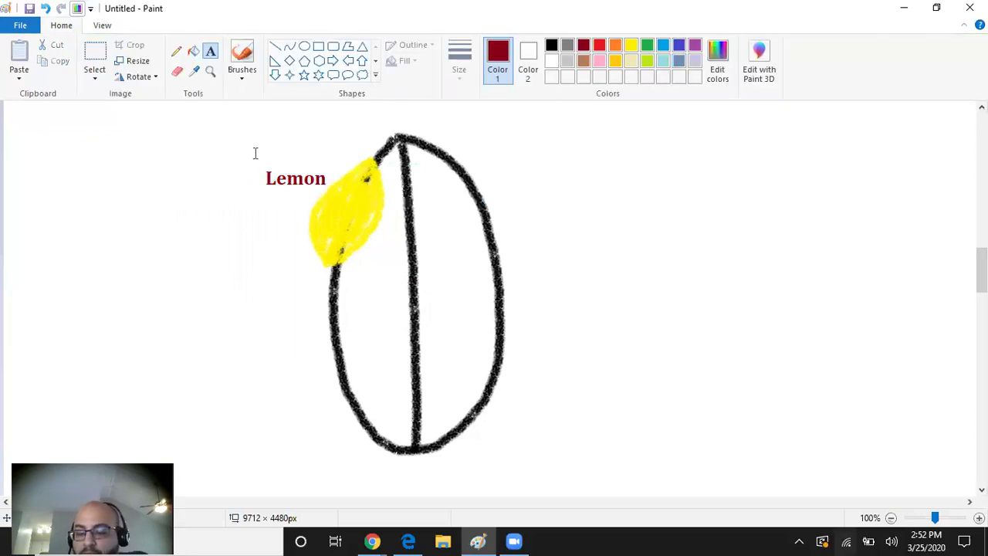
# Step: With a yellow brush, paint a filled banana crescent along the oval's right inner edge
pyautogui.click(634, 46)
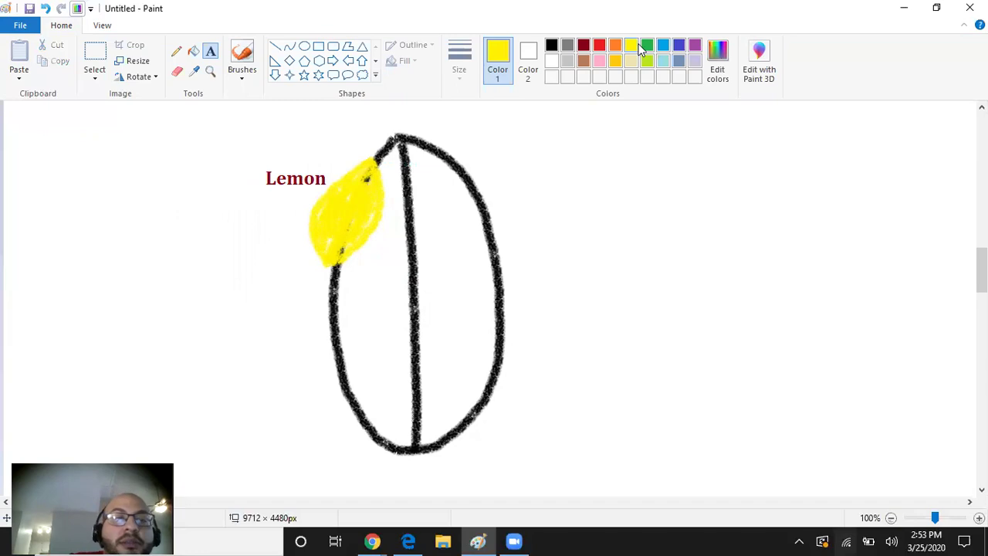
pyautogui.click(244, 57)
pyautogui.moveTo(437, 153)
pyautogui.mouseDown()
pyautogui.moveTo(481, 222)
pyautogui.moveTo(498, 318)
pyautogui.moveTo(490, 375)
pyautogui.mouseUp()
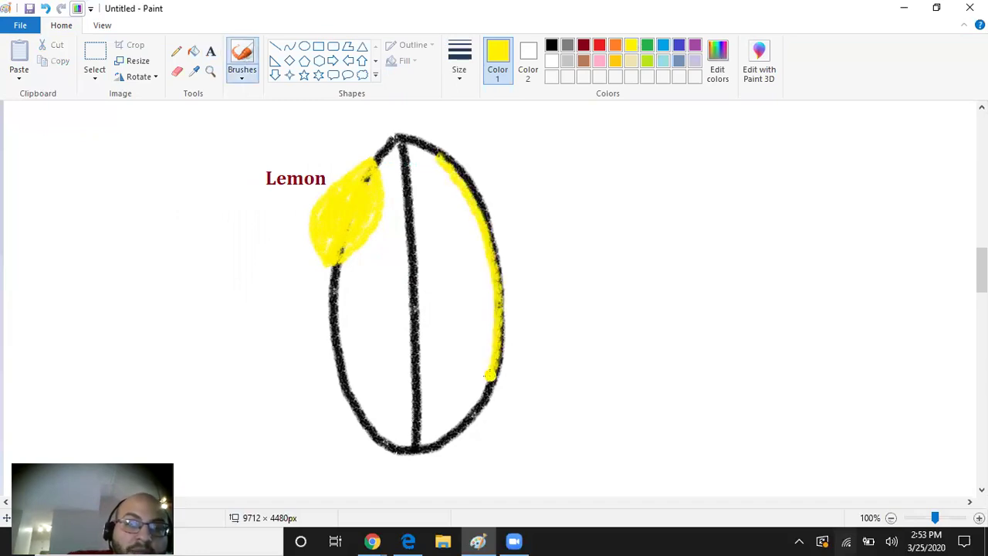
pyautogui.moveTo(440, 151)
pyautogui.mouseDown()
pyautogui.moveTo(486, 185)
pyautogui.moveTo(530, 279)
pyautogui.moveTo(513, 369)
pyautogui.moveTo(486, 395)
pyautogui.moveTo(487, 262)
pyautogui.moveTo(443, 159)
pyautogui.moveTo(509, 317)
pyautogui.moveTo(482, 197)
pyautogui.moveTo(504, 377)
pyautogui.mouseUp()
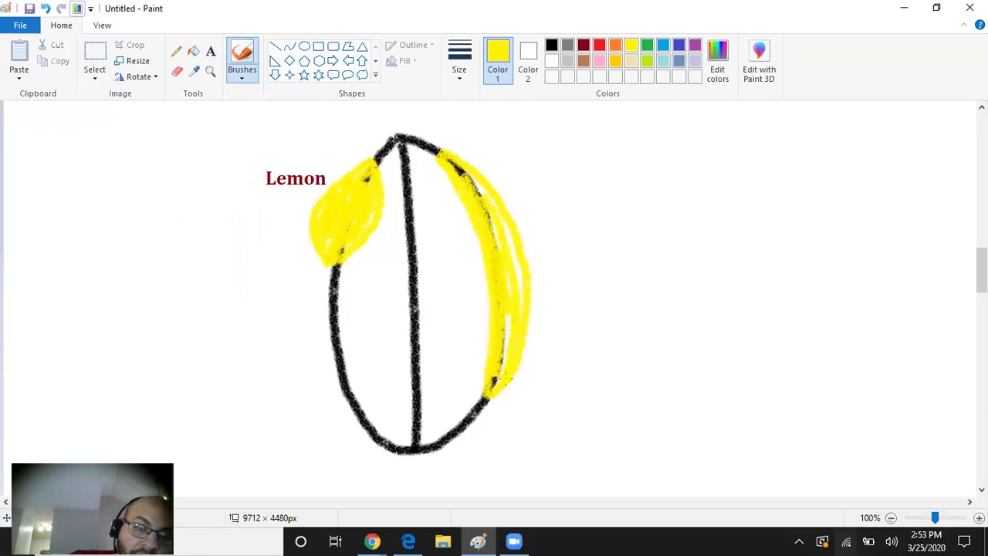
pyautogui.moveTo(502, 243); pyautogui.dragTo(467, 181)
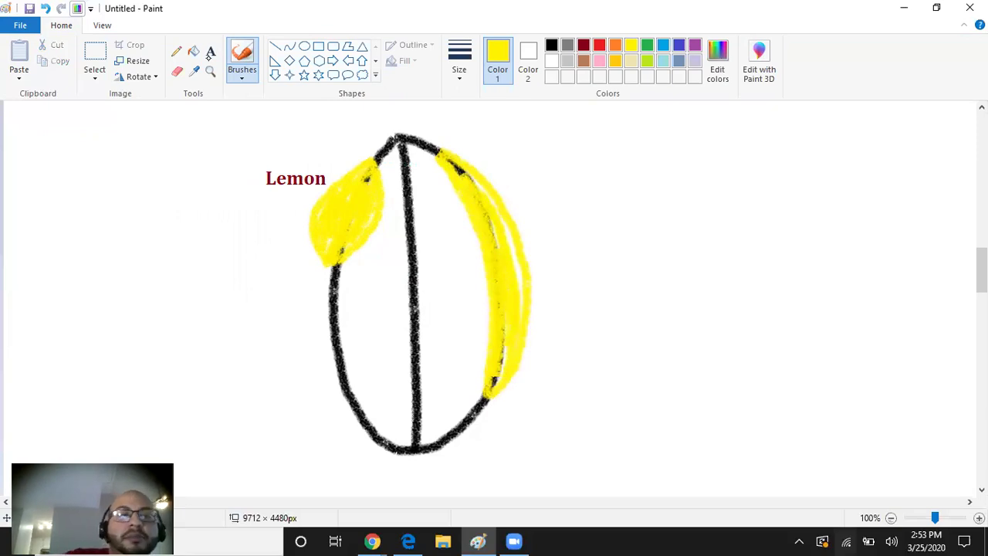
# Step: Add the text 'Banana' to the right of the yellow crescent and colour it dark red
pyautogui.click(210, 52)
pyautogui.click(526, 178)
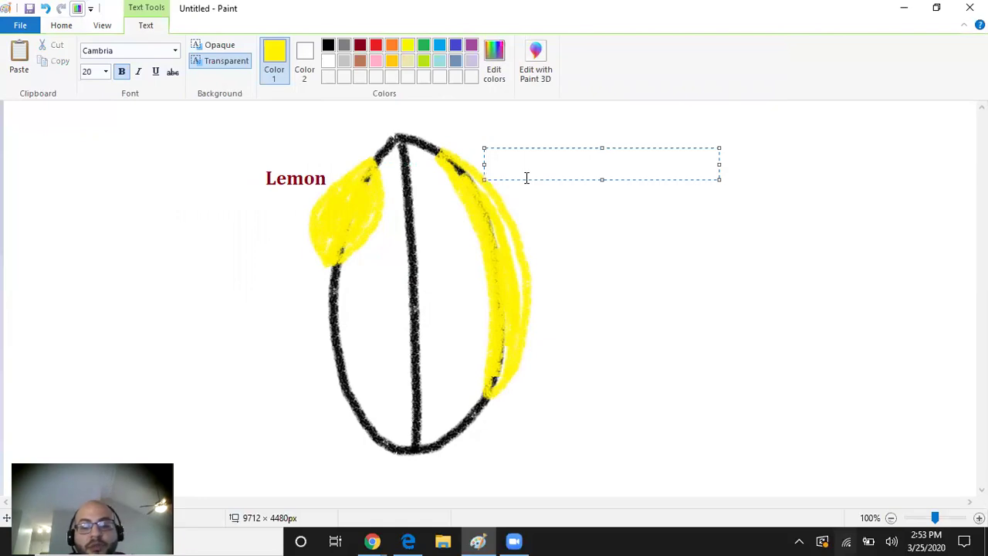
pyautogui.write('Banana')
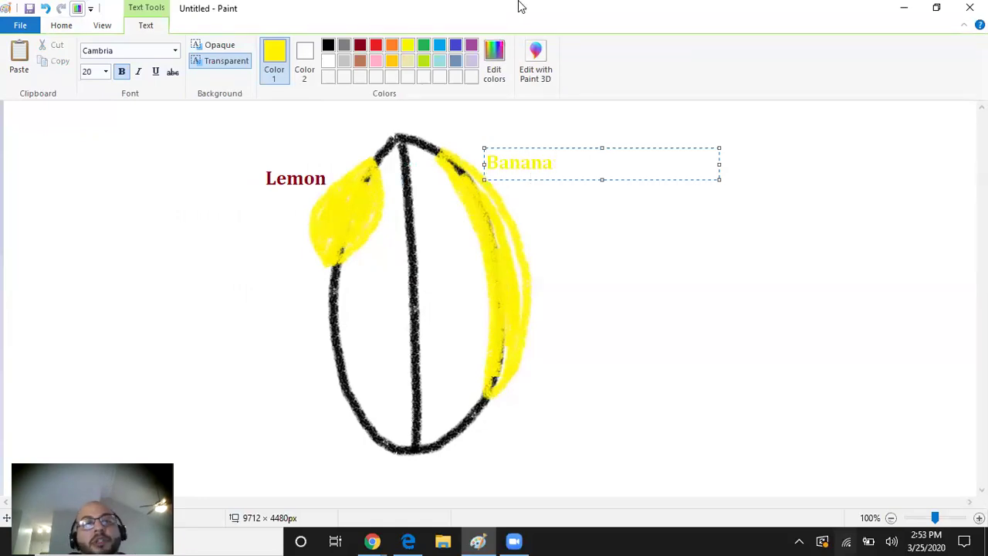
pyautogui.hotkey('ctrl', 'a')
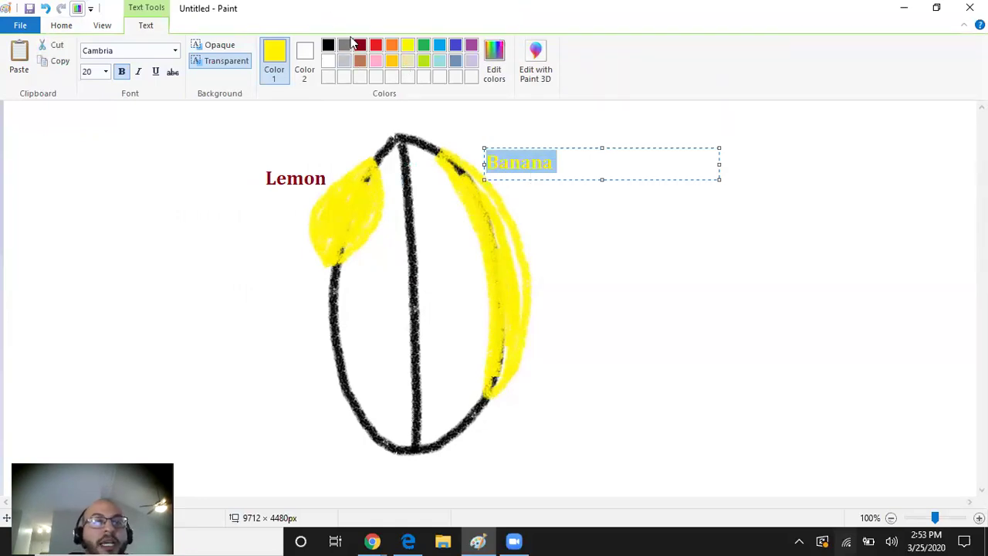
pyautogui.click(359, 45)
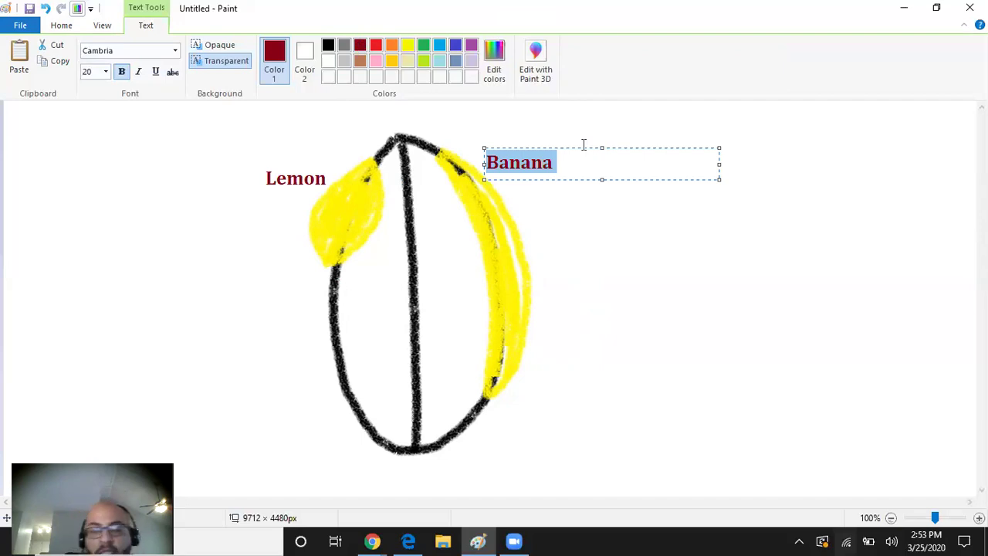
pyautogui.click(309, 222)
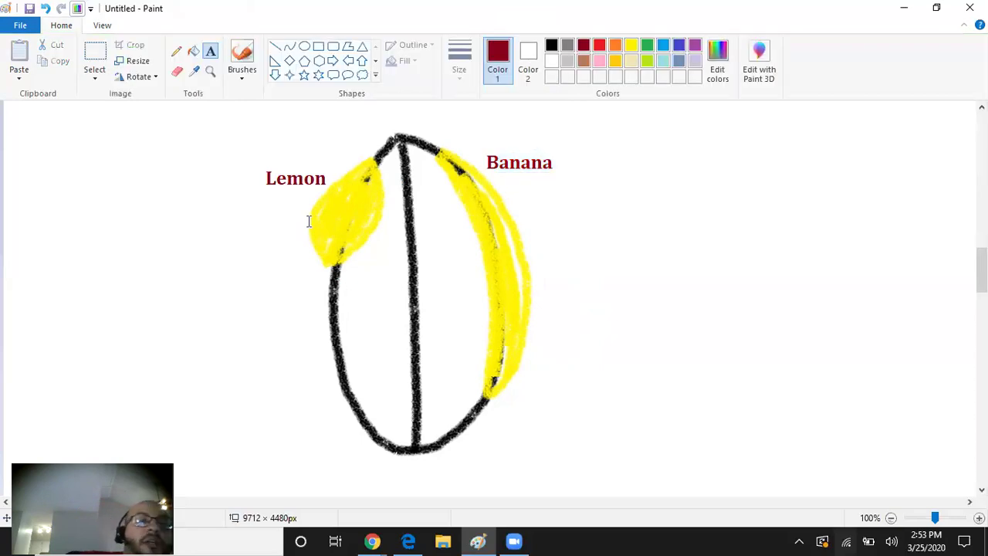
pyautogui.click(243, 54)
pyautogui.click(600, 46)
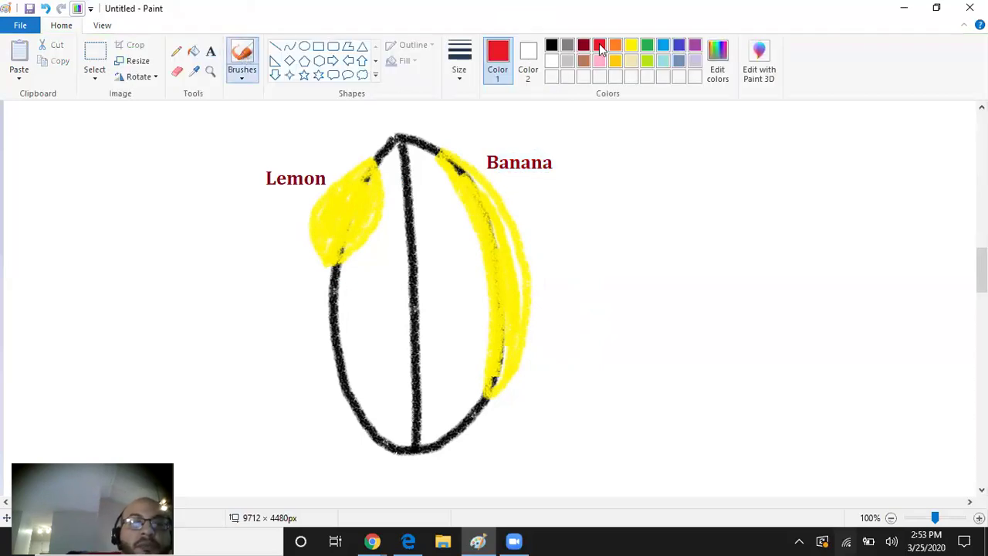
pyautogui.moveTo(321, 155)
pyautogui.mouseDown()
pyautogui.moveTo(399, 239)
pyautogui.moveTo(354, 140)
pyautogui.mouseUp()
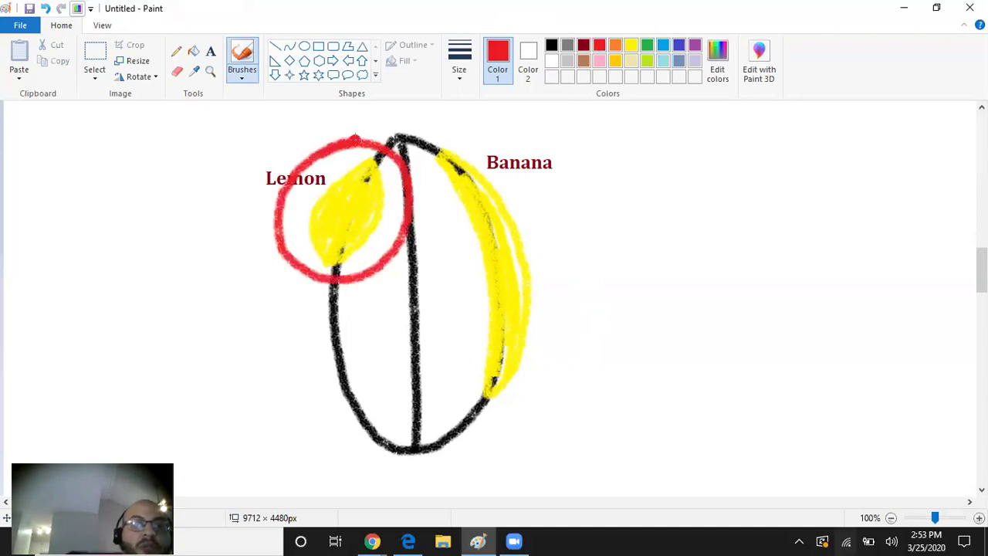
pyautogui.hotkey('ctrl', 'z')
pyautogui.moveTo(440, 123)
pyautogui.mouseDown()
pyautogui.moveTo(456, 309)
pyautogui.moveTo(515, 418)
pyautogui.mouseUp()
pyautogui.moveTo(548, 379)
pyautogui.mouseDown()
pyautogui.moveTo(446, 120)
pyautogui.moveTo(453, 125)
pyautogui.mouseUp()
pyautogui.hotkey('ctrl', 'z')
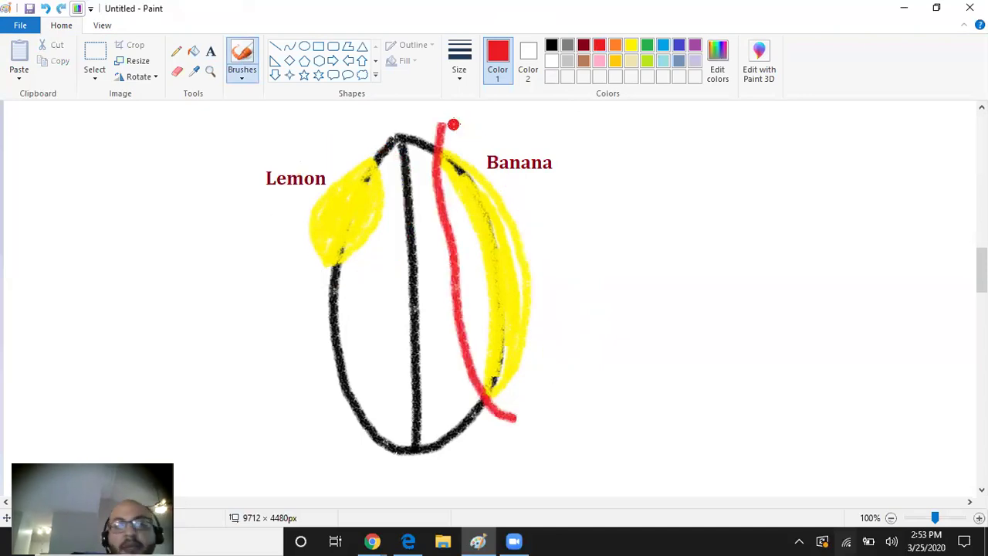
pyautogui.hotkey('ctrl', 'z')
pyautogui.moveTo(294, 417)
pyautogui.mouseDown()
pyautogui.moveTo(463, 327)
pyautogui.moveTo(445, 387)
pyautogui.mouseUp()
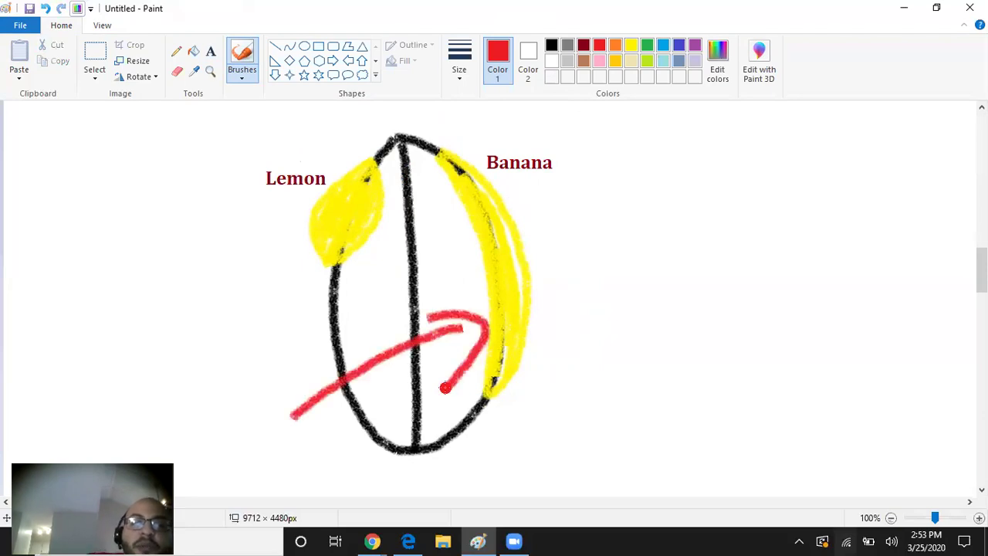
pyautogui.hotkey('ctrl', 'z')
pyautogui.hotkey('ctrl', 'z')
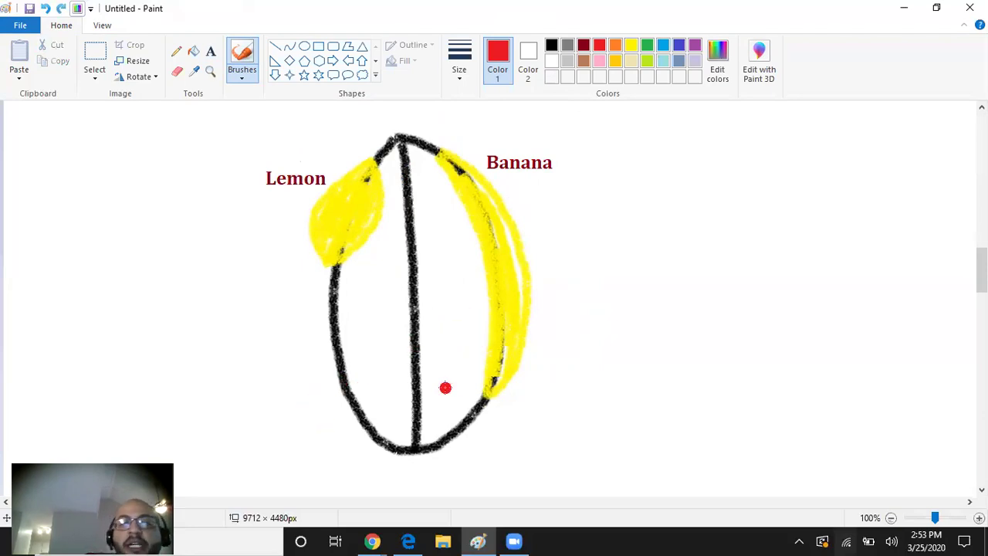
pyautogui.moveTo(348, 157)
pyautogui.mouseDown()
pyautogui.moveTo(287, 231)
pyautogui.moveTo(295, 170)
pyautogui.mouseUp()
pyautogui.hotkey('ctrl', 'z')
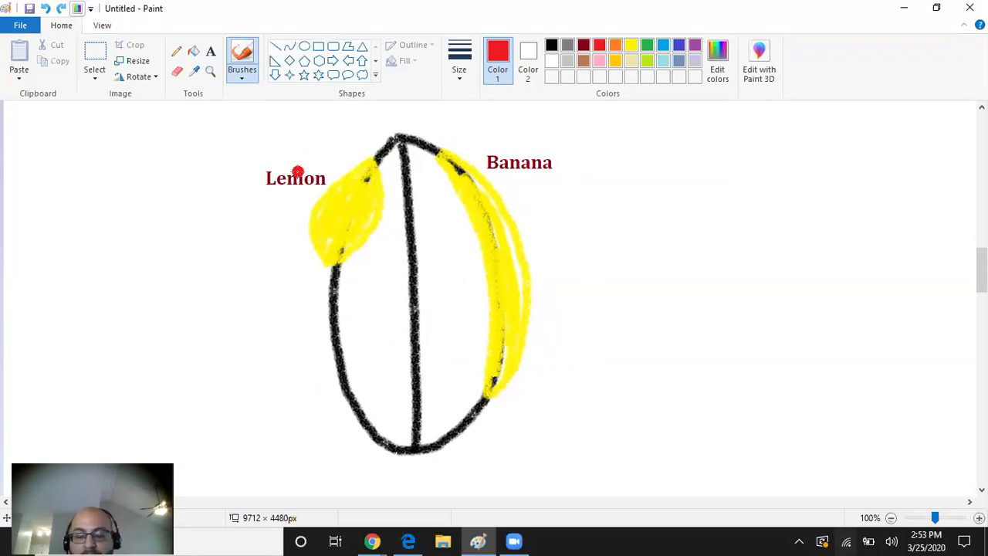
# Step: Scroll up and down the canvas to find the skull diagram with the D, A, P arcs
pyautogui.scroll(10, 297, 171)
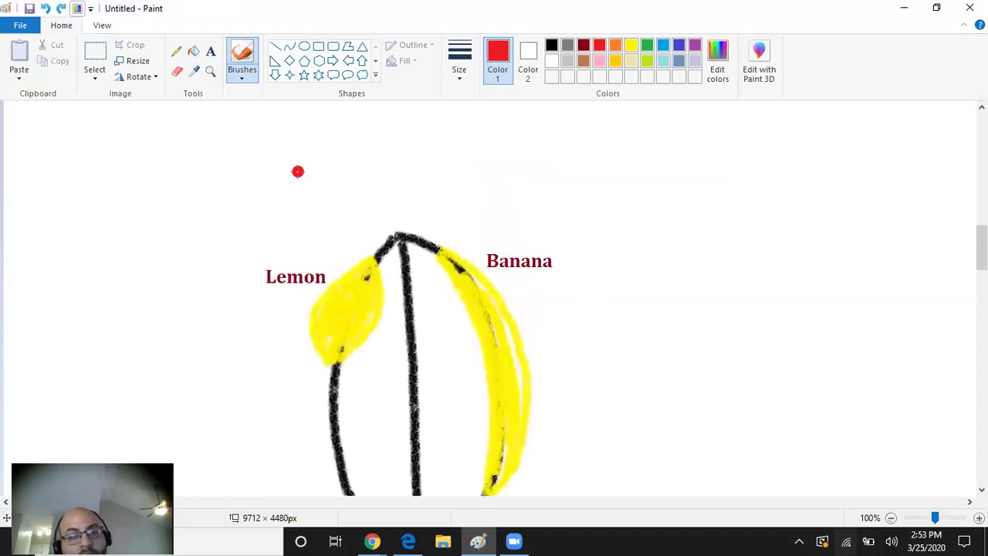
pyautogui.scroll(5, 298, 171)
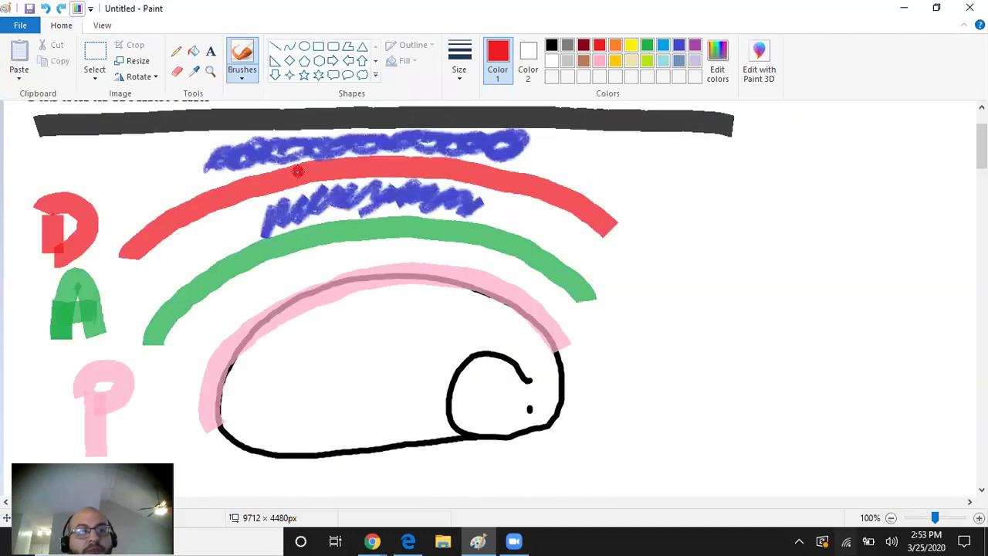
pyautogui.scroll(-5, 298, 171)
pyautogui.scroll(-5, 298, 171)
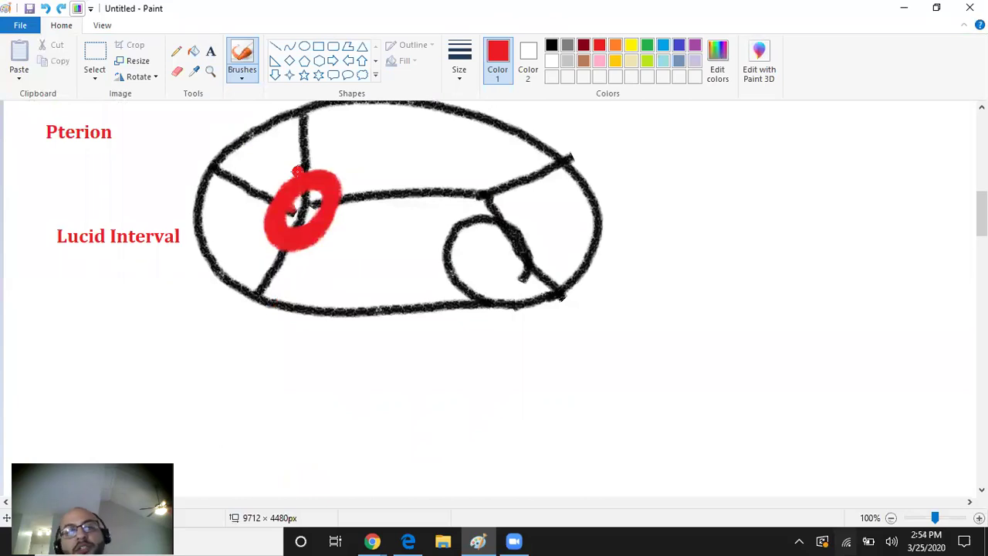
pyautogui.scroll(2, 298, 171)
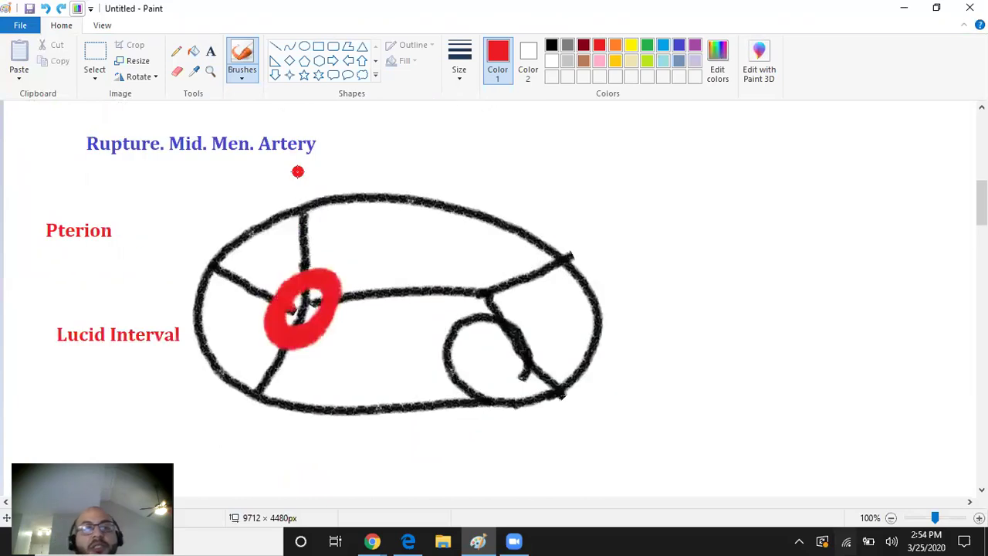
pyautogui.scroll(-15, 298, 171)
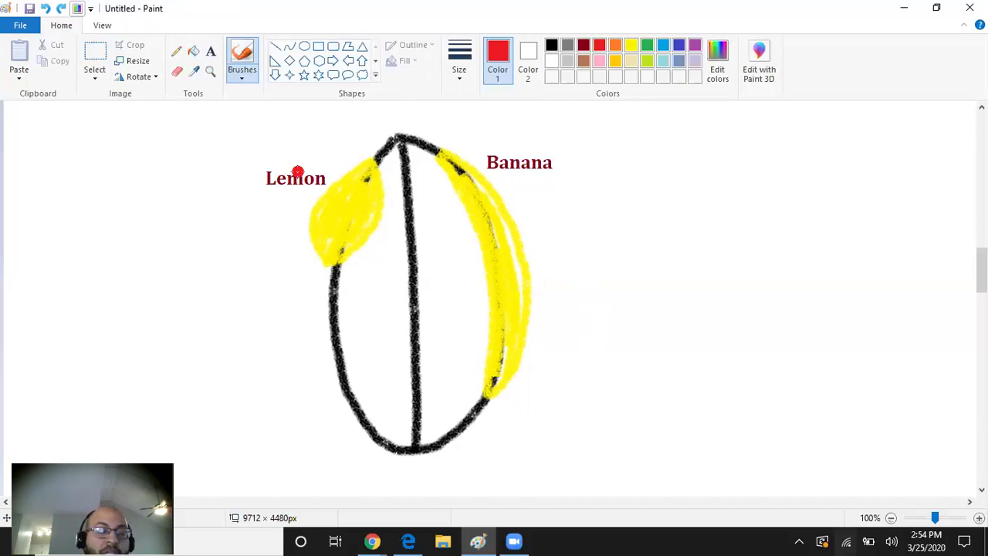
pyautogui.scroll(20, 298, 172)
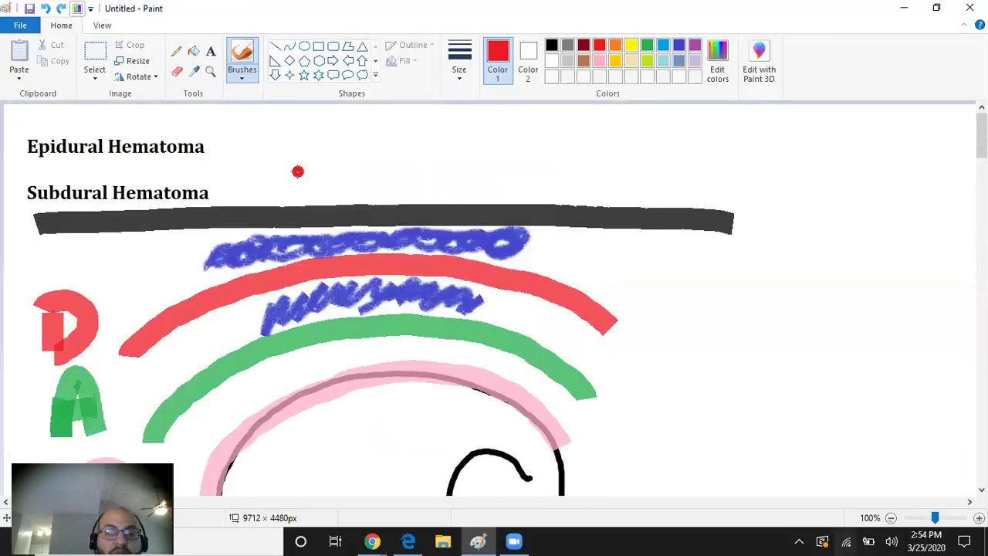
pyautogui.scroll(-3, 298, 171)
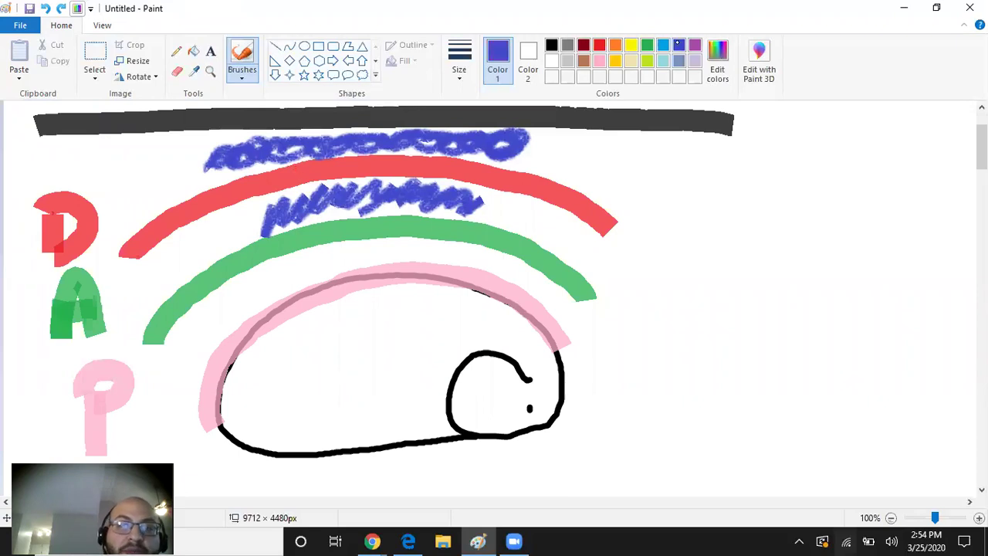
pyautogui.click(584, 45)
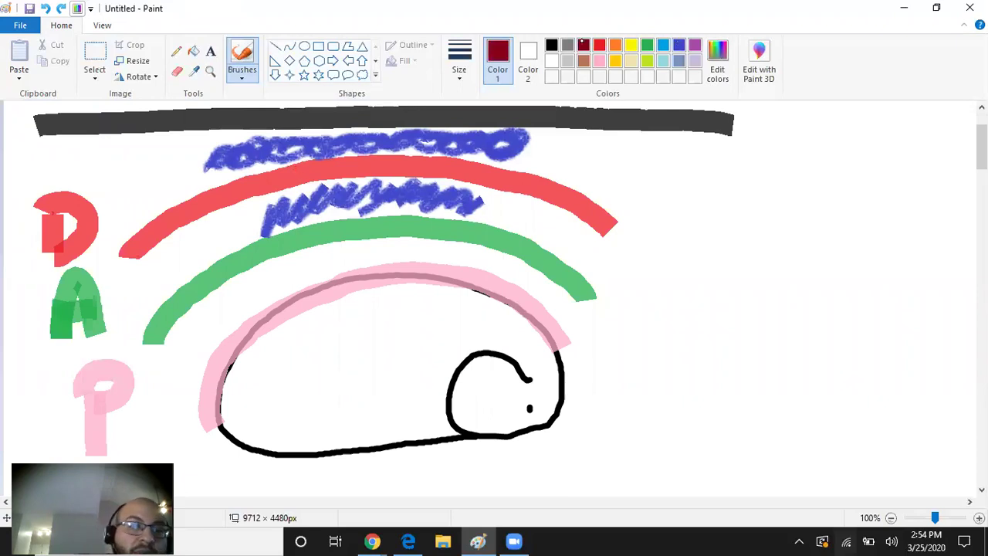
pyautogui.moveTo(236, 190)
pyautogui.mouseDown()
pyautogui.moveTo(231, 228)
pyautogui.moveTo(245, 253)
pyautogui.mouseUp()
pyautogui.moveTo(276, 163)
pyautogui.mouseDown()
pyautogui.moveTo(270, 202)
pyautogui.moveTo(281, 246)
pyautogui.mouseUp()
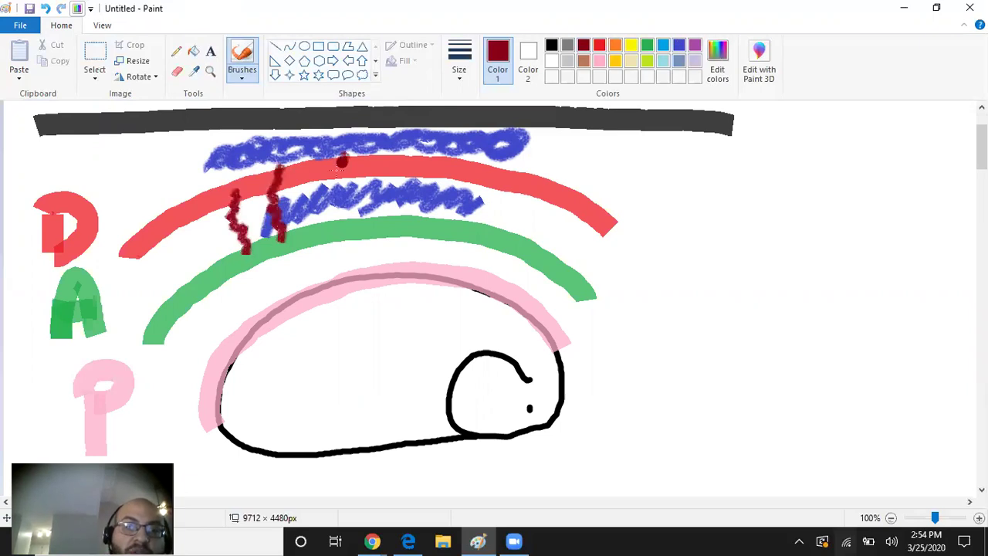
pyautogui.moveTo(342, 161); pyautogui.dragTo(332, 233)
pyautogui.moveTo(414, 162); pyautogui.dragTo(406, 226)
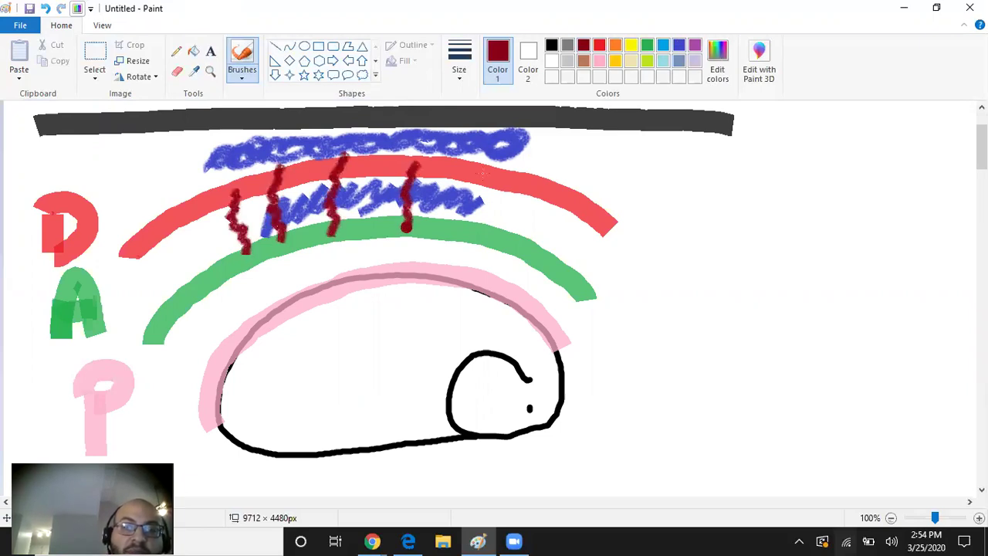
pyautogui.moveTo(488, 166); pyautogui.dragTo(474, 230)
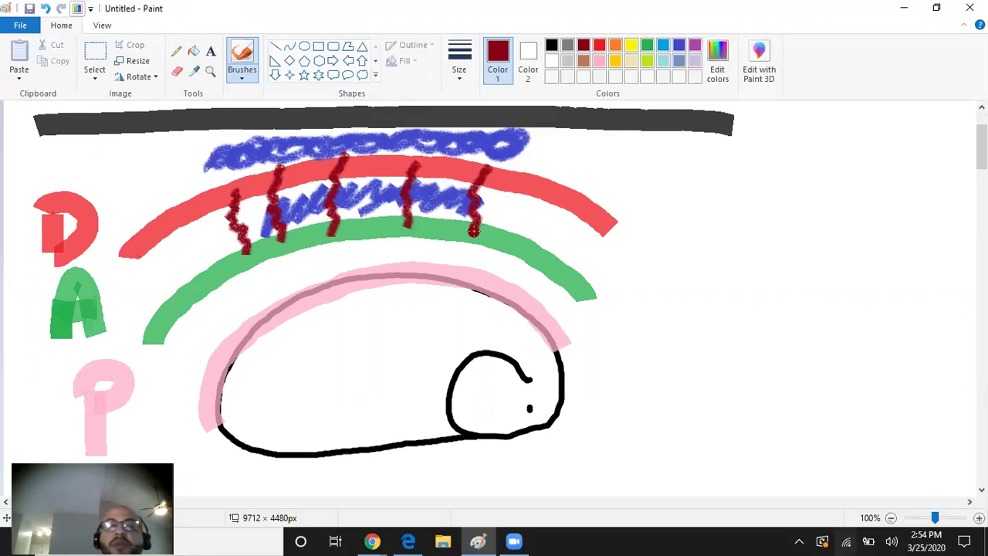
pyautogui.moveTo(601, 308); pyautogui.dragTo(753, 486)
pyautogui.moveTo(606, 307)
pyautogui.mouseDown()
pyautogui.moveTo(589, 323)
pyautogui.moveTo(618, 295)
pyautogui.mouseUp()
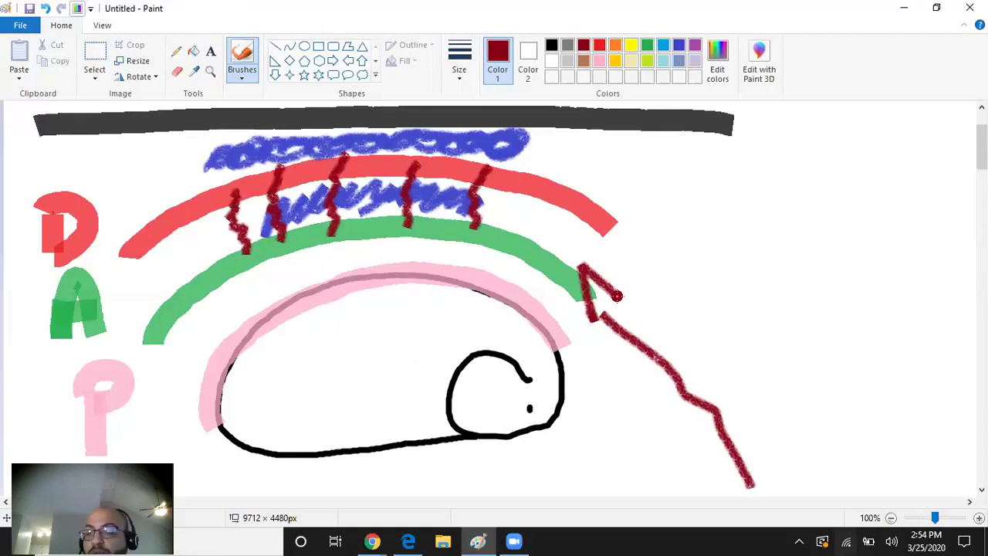
pyautogui.hotkey('ctrl', 'z')
pyautogui.hotkey('ctrl', 'z')
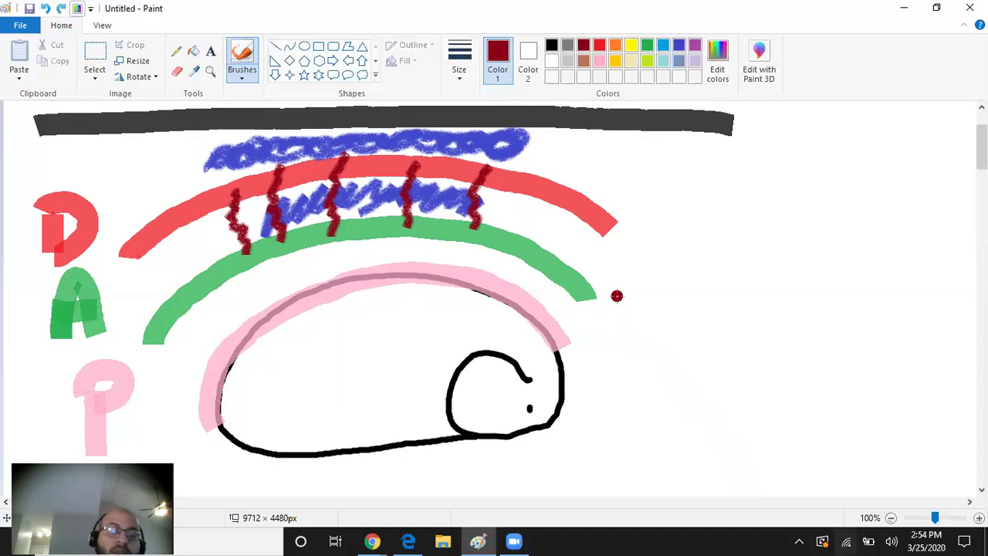
pyautogui.hotkey('ctrl', 'z')
pyautogui.hotkey('ctrl', 'z')
pyautogui.hotkey('ctrl', 'z')
pyautogui.hotkey('ctrl', 'z')
pyautogui.hotkey('ctrl', 'z')
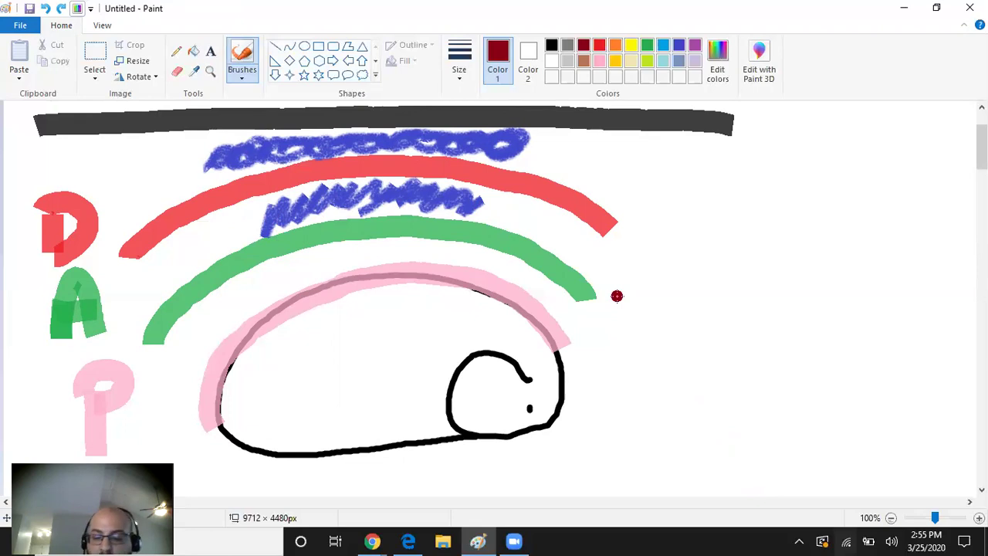
# Step: Scroll down past the Pterion drawing to the split oval with the labelled lemon and banana
pyautogui.scroll(-5, 617, 296)
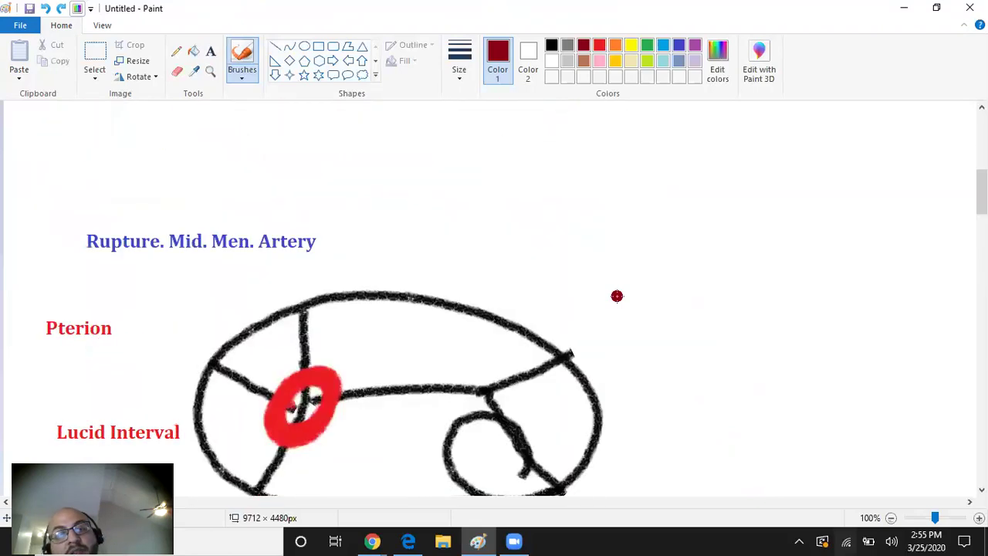
pyautogui.scroll(-4, 616, 296)
pyautogui.scroll(-6, 616, 296)
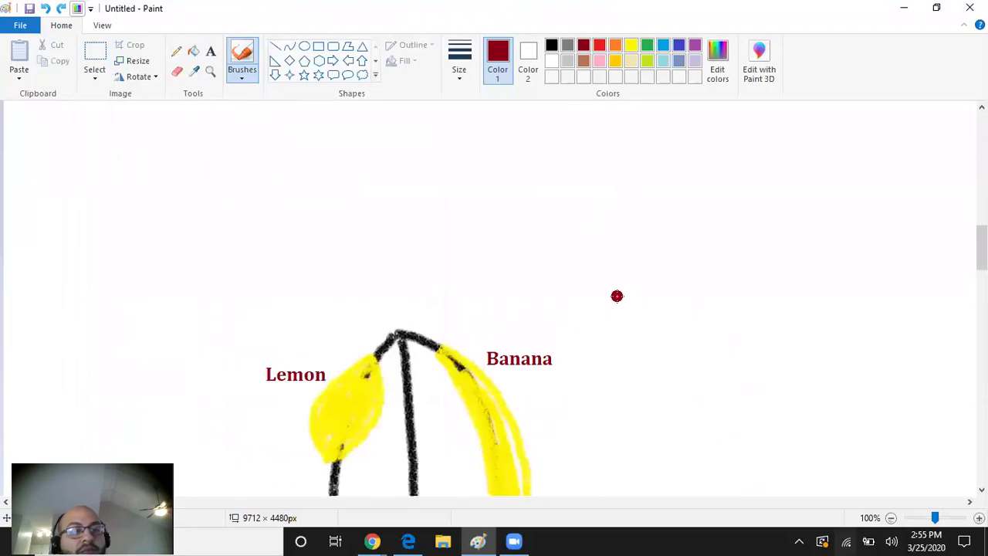
pyautogui.scroll(-2, 617, 295)
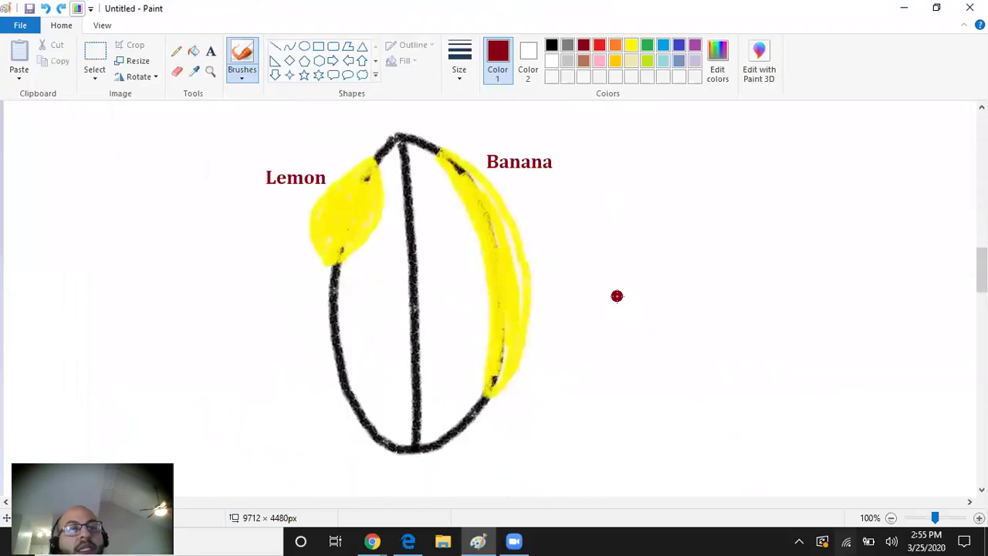